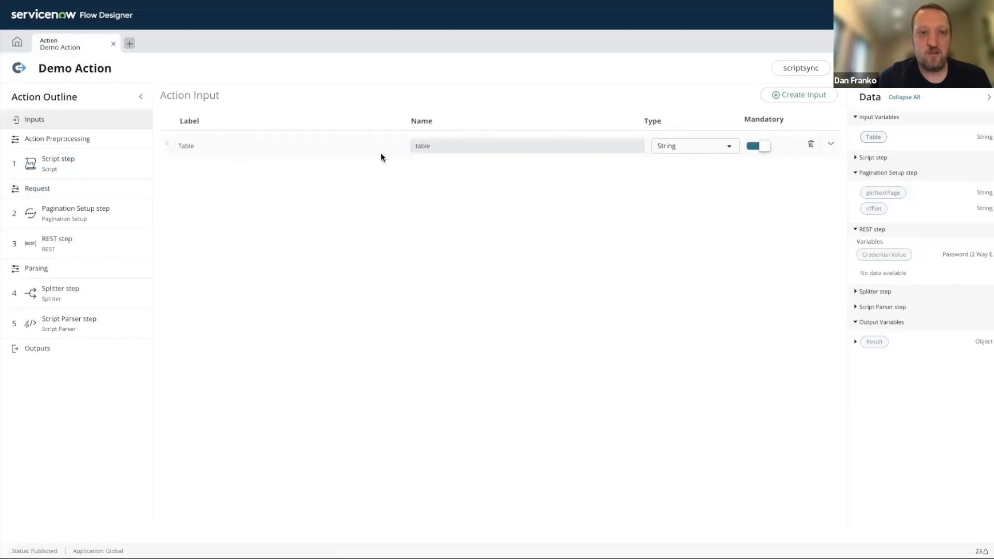
- Turn off the preprocessing script in the Action Preprocessing section, which removes the first Script step
left_click(60, 163)
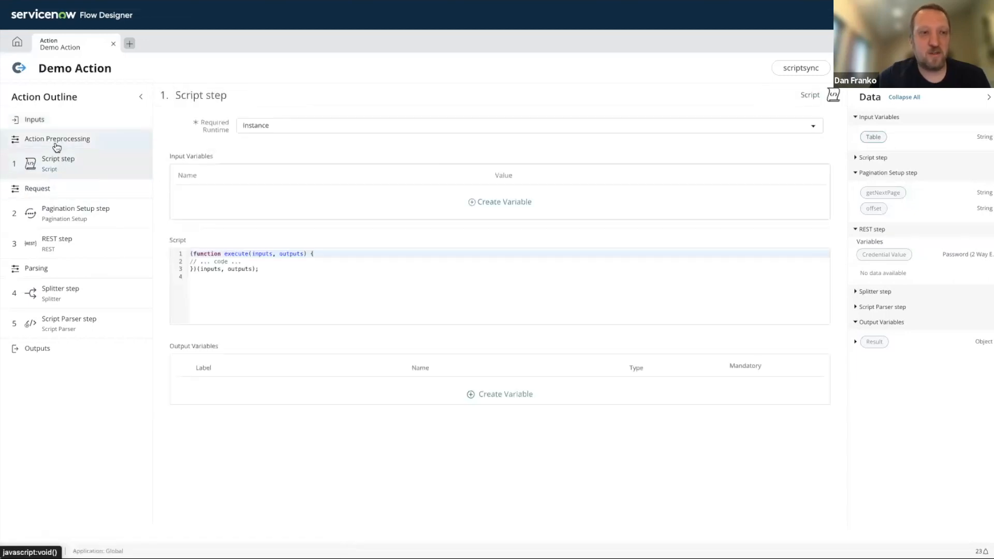
left_click(57, 140)
left_click(231, 124)
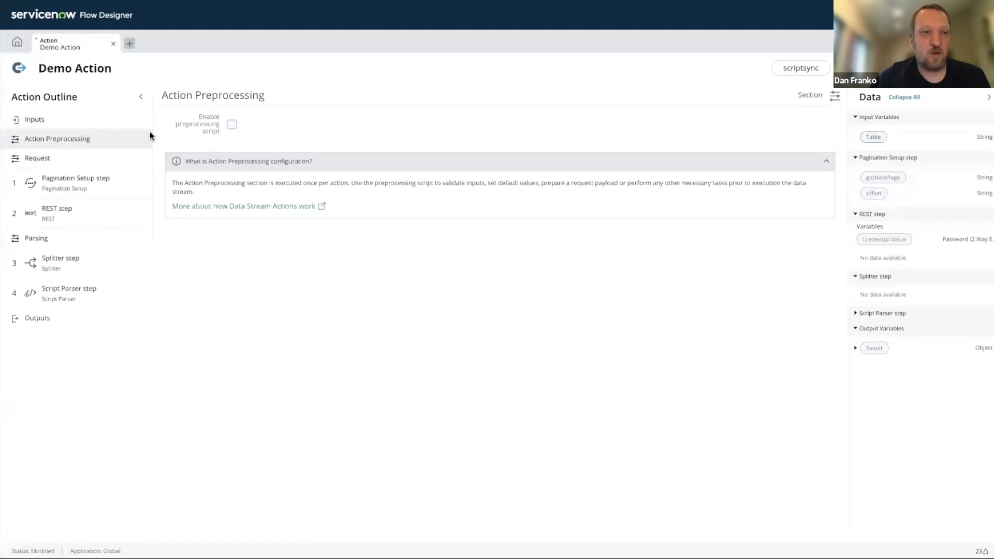
- Review the Request section's data source, pagination and pre-request script options
left_click(70, 163)
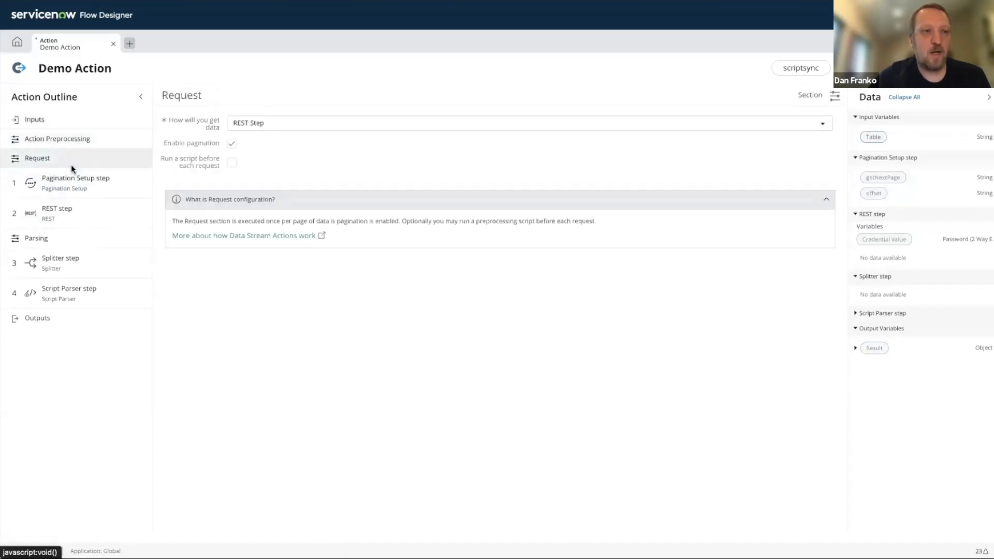
left_click(71, 181)
left_click(66, 156)
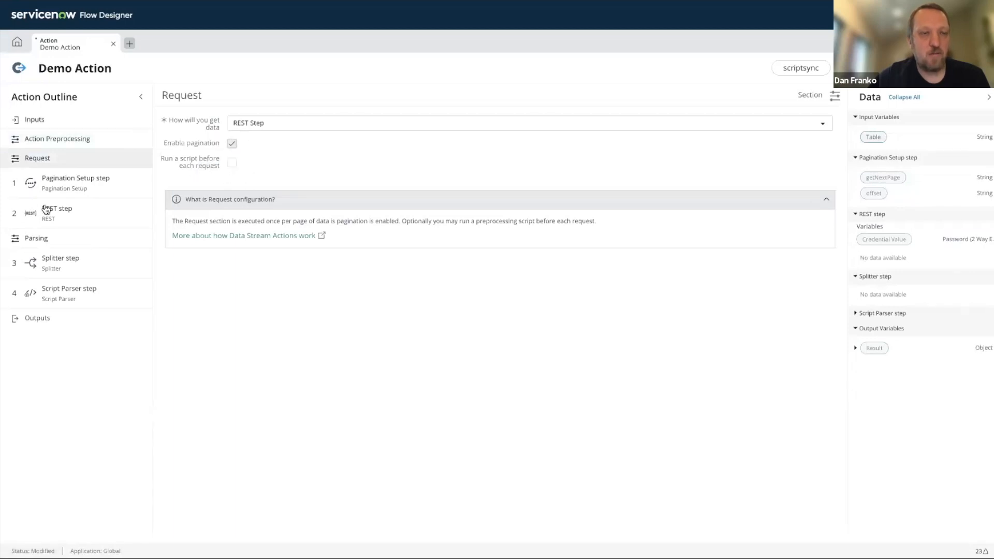
- Examine the total count line and the offset increment in the Pagination Setup step's variables script
left_click(70, 186)
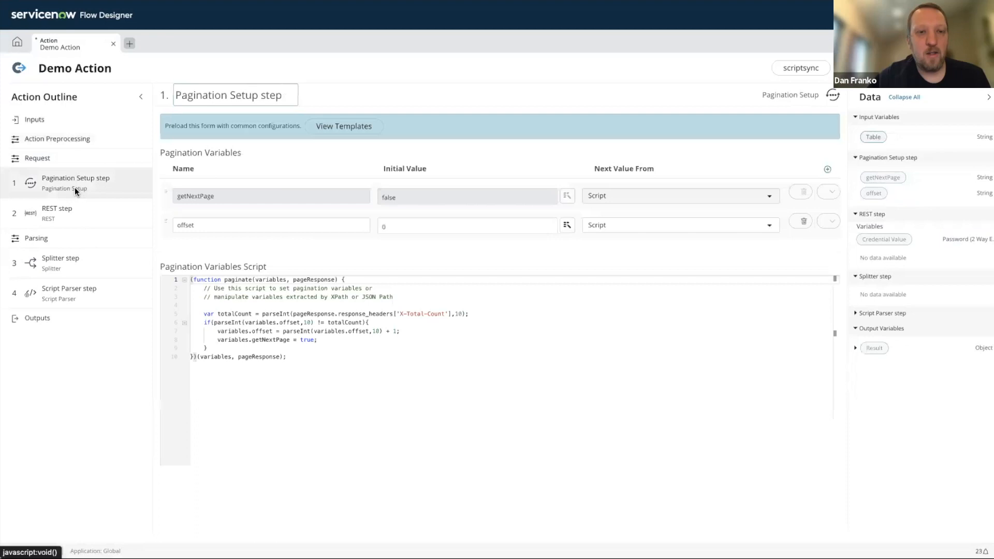
left_click(407, 332)
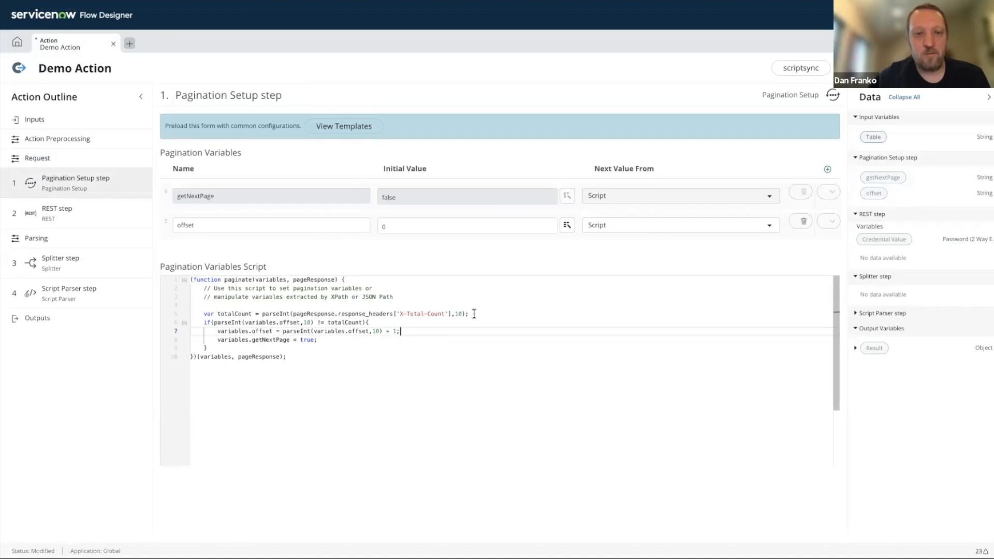
left_click_drag(472, 314, 199, 314)
left_click(398, 332)
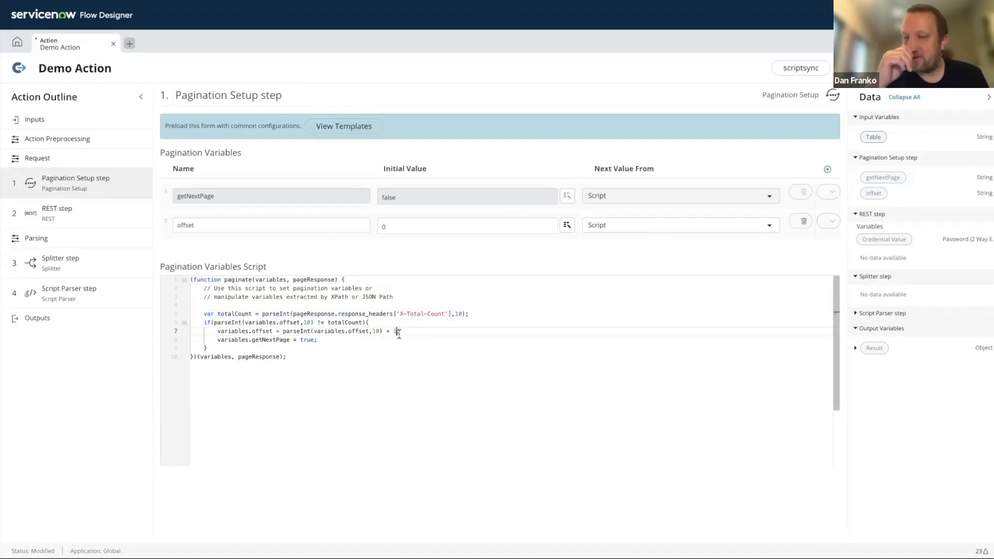
left_click(275, 345)
- Look over the REST step and check the Parsing section's options for identifying records and parsing items, keeping Script Parser
left_click(132, 214)
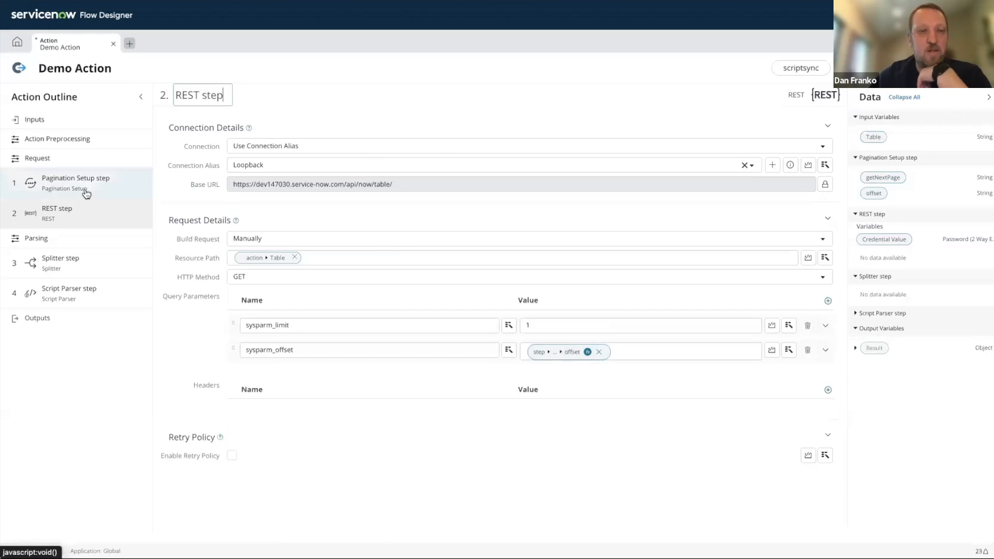
left_click(119, 262)
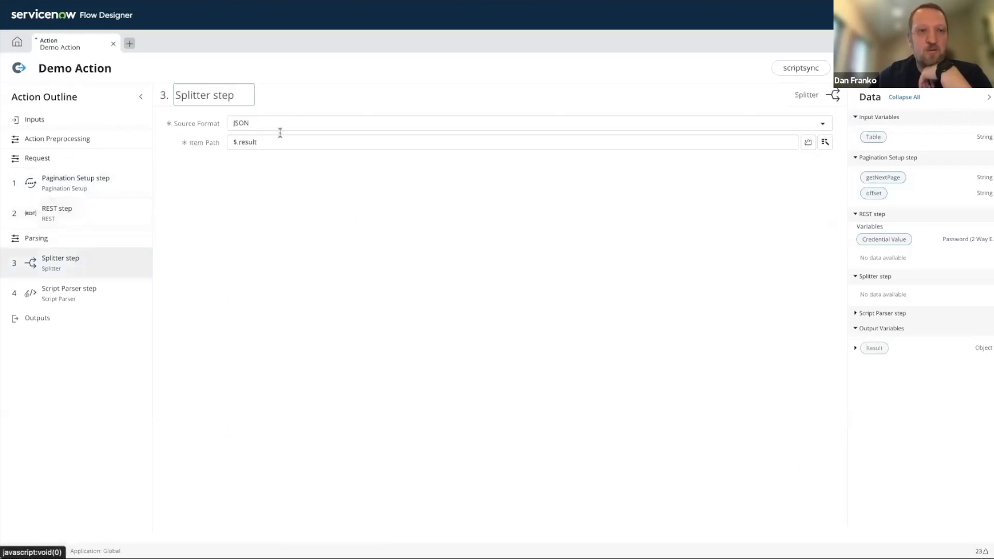
left_click(62, 243)
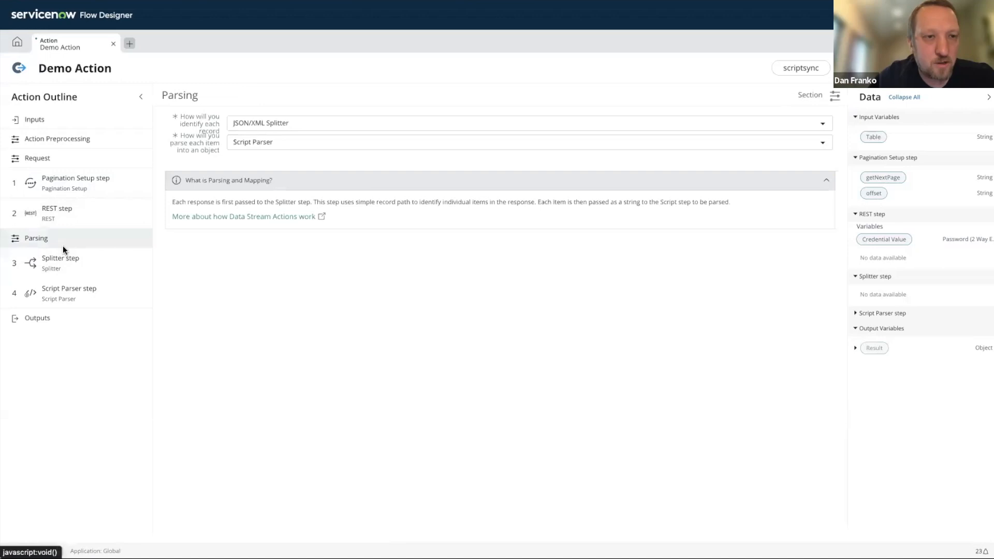
left_click(289, 123)
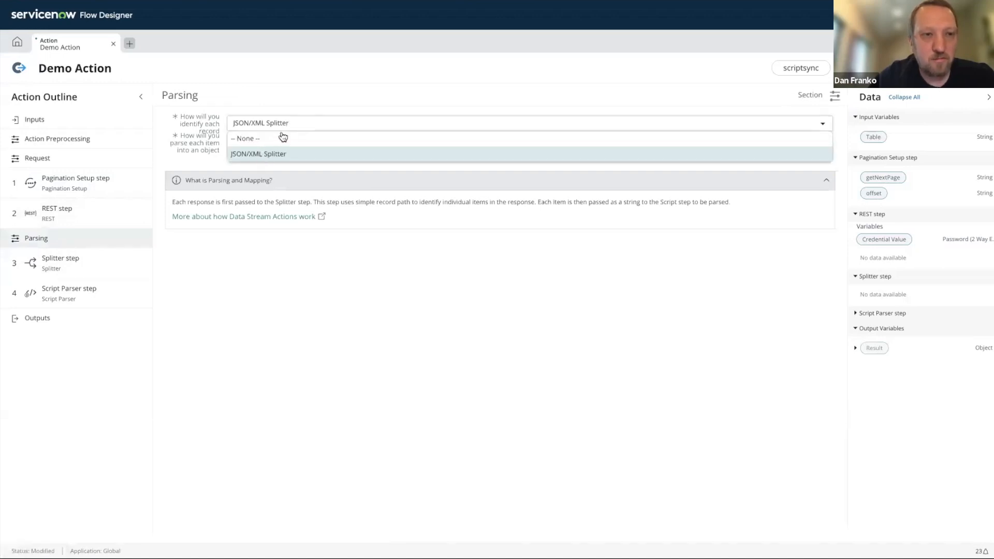
left_click(279, 129)
left_click(260, 149)
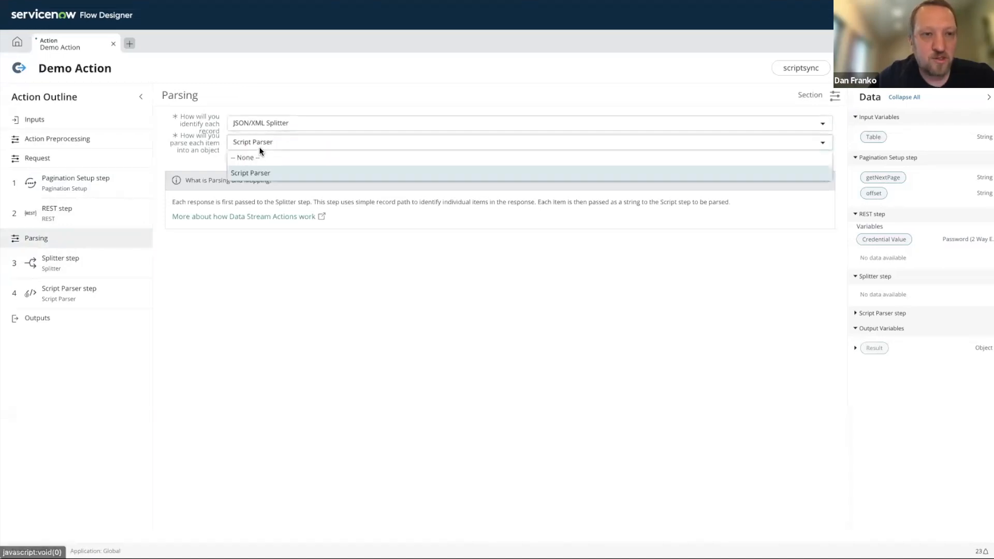
left_click(257, 174)
- Inspect the Splitter step's source format options, keeping JSON, and examine the $.result item path
left_click(64, 263)
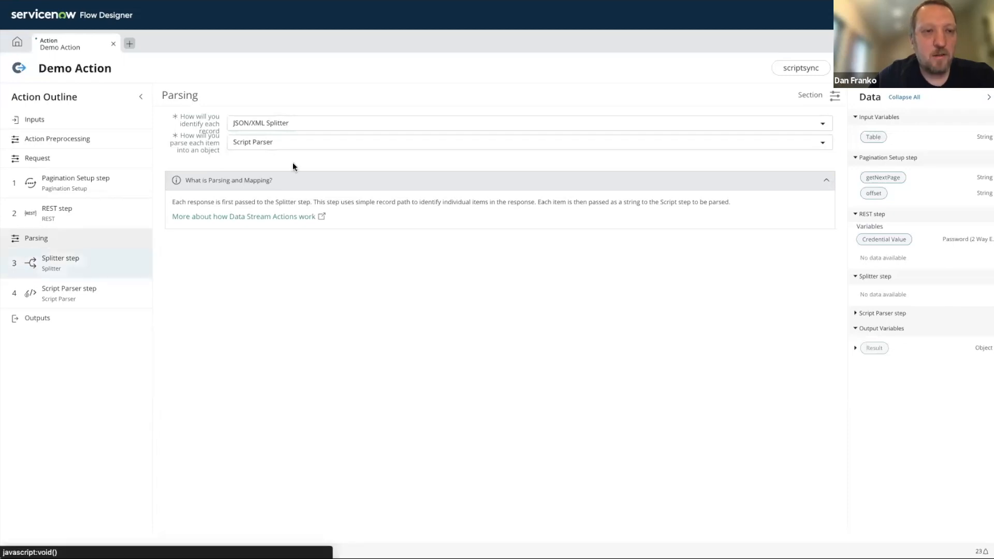
left_click(264, 128)
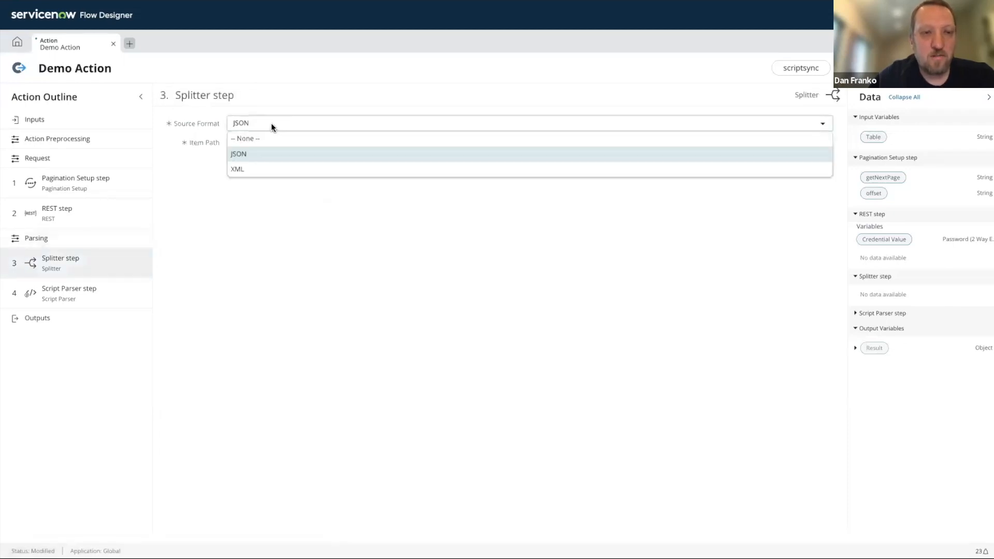
left_click(255, 157)
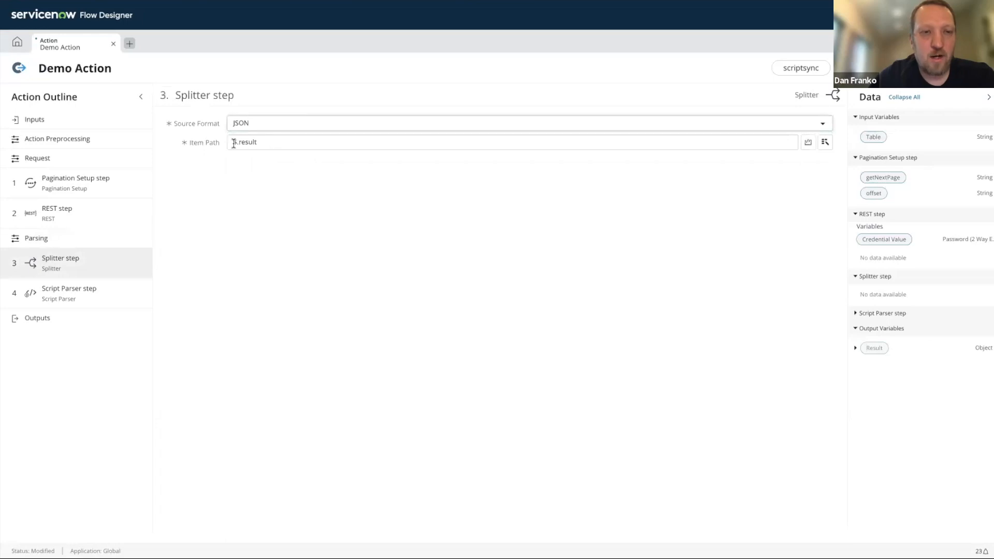
left_click_drag(234, 144, 260, 143)
left_click(262, 144)
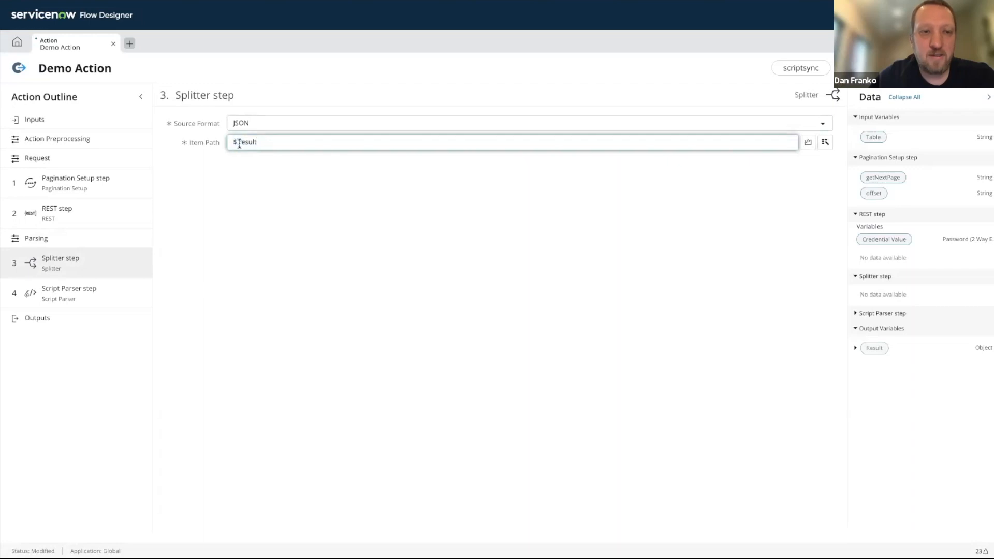
double_click(244, 144)
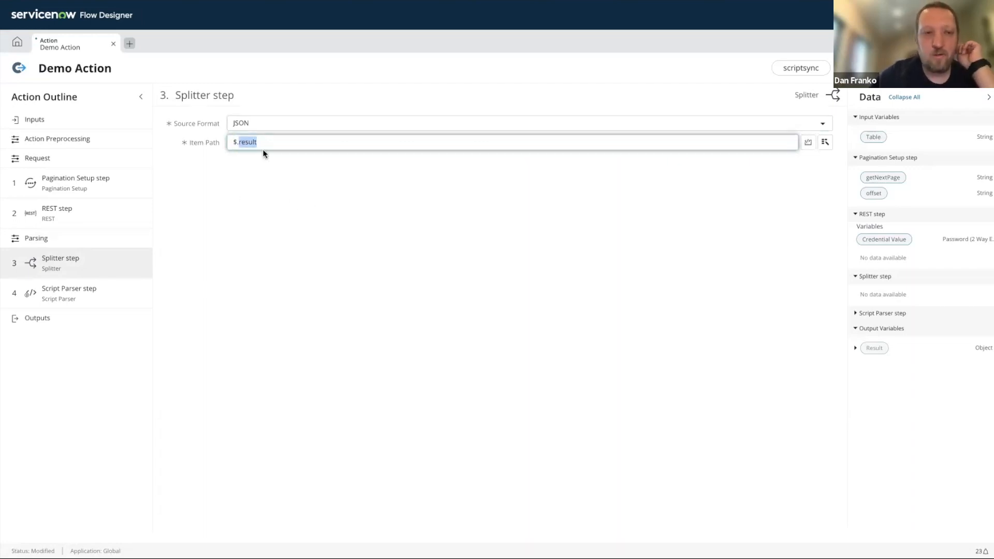
- Read through the Script Parser step's script from the template comments down to the active code
left_click(67, 293)
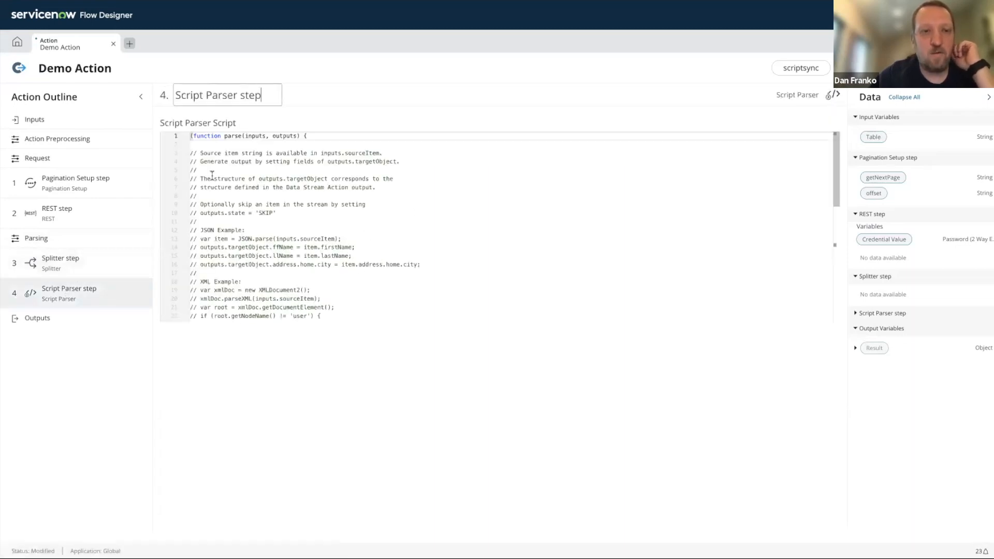
scroll(285, 174, "down", 1)
scroll(337, 170, "up", 1)
scroll(356, 170, "down", 1)
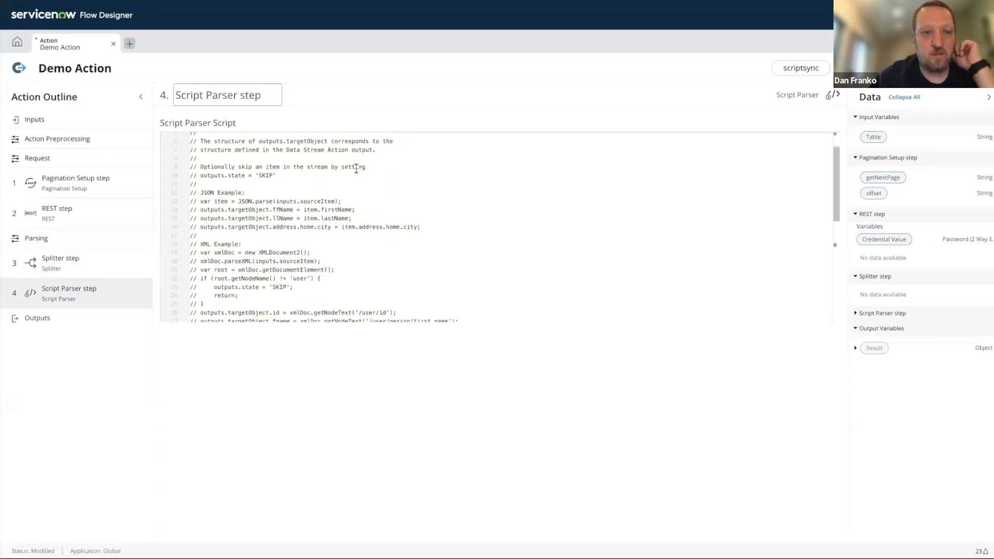
scroll(356, 169, "down", 1)
scroll(356, 170, "up", 2)
scroll(356, 170, "down", 5)
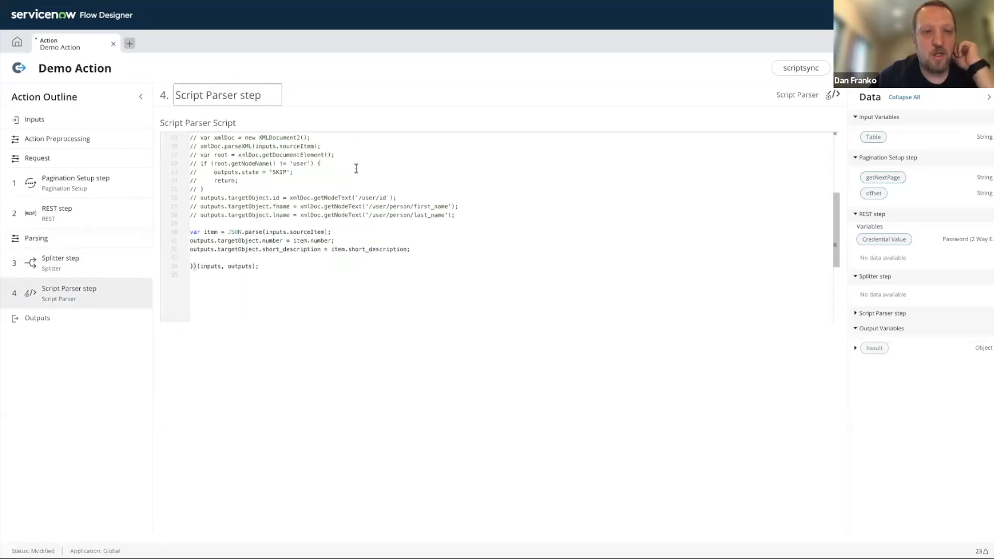
- Examine the script line that parses inputs.sourceItem into the item variable
left_click(359, 241)
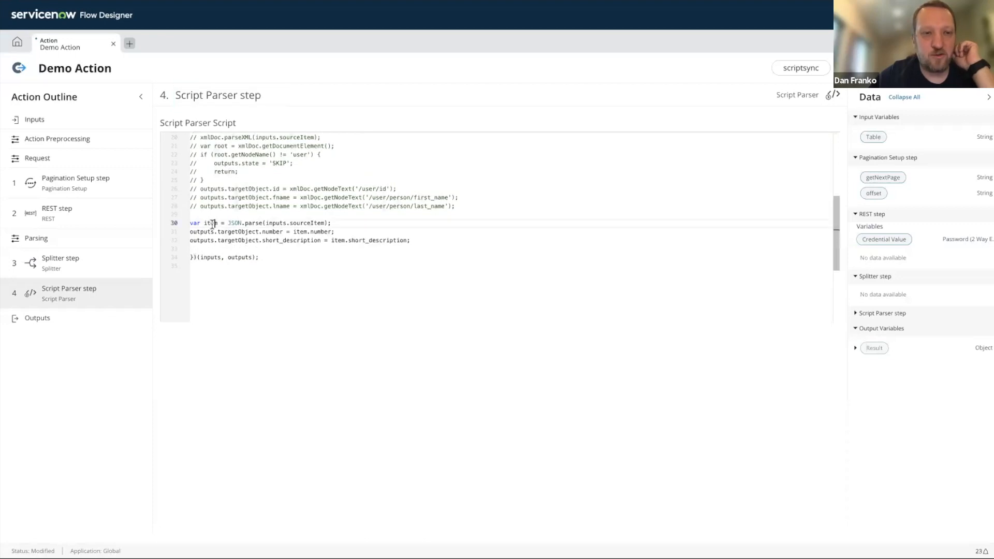
triple_click(212, 224)
left_click(304, 232)
double_click(235, 223)
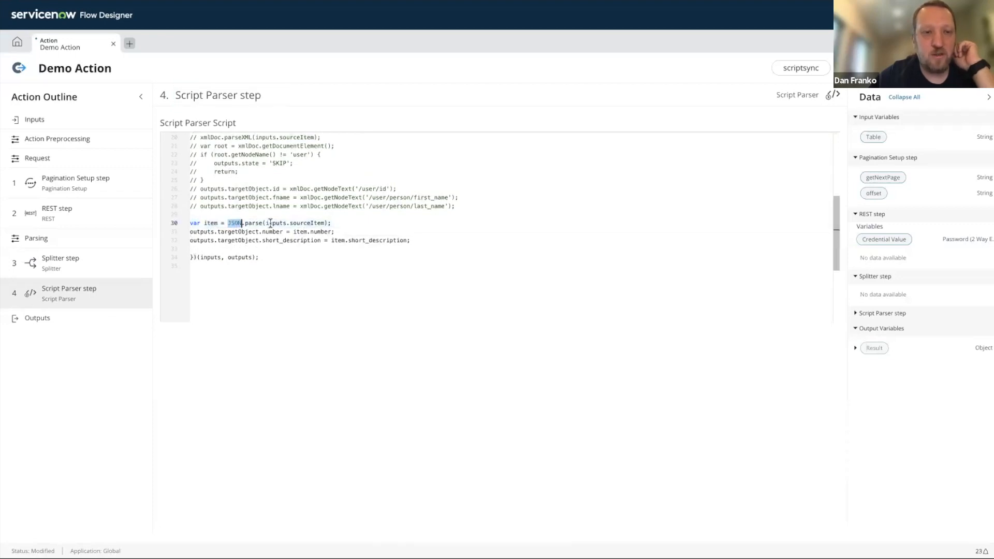
left_click(271, 223)
left_click_drag(327, 223, 263, 223)
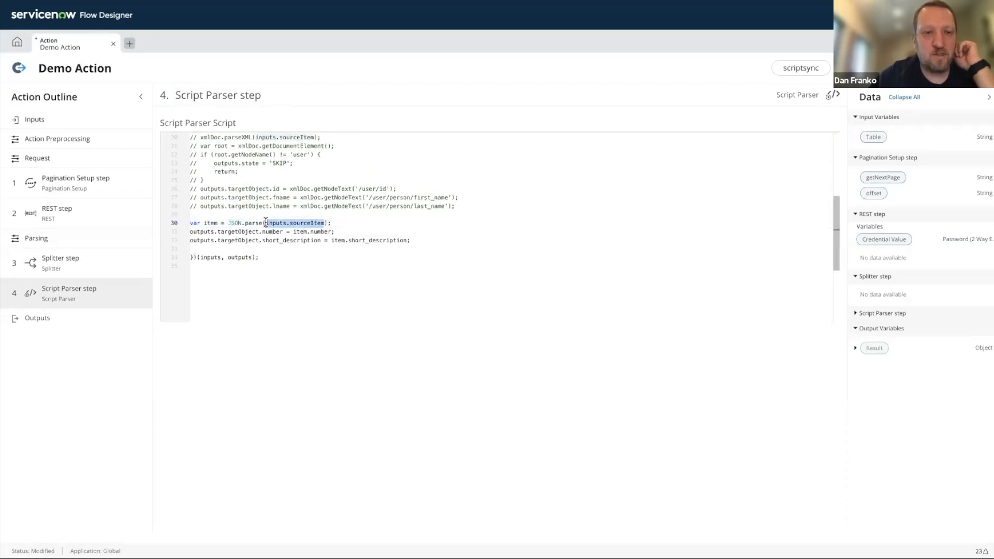
- Check the script's opening comments on inputs.sourceItem and outputs.targetObject, and return to the active code
scroll(318, 233, "up", 3)
scroll(318, 233, "up", 2)
double_click(336, 154)
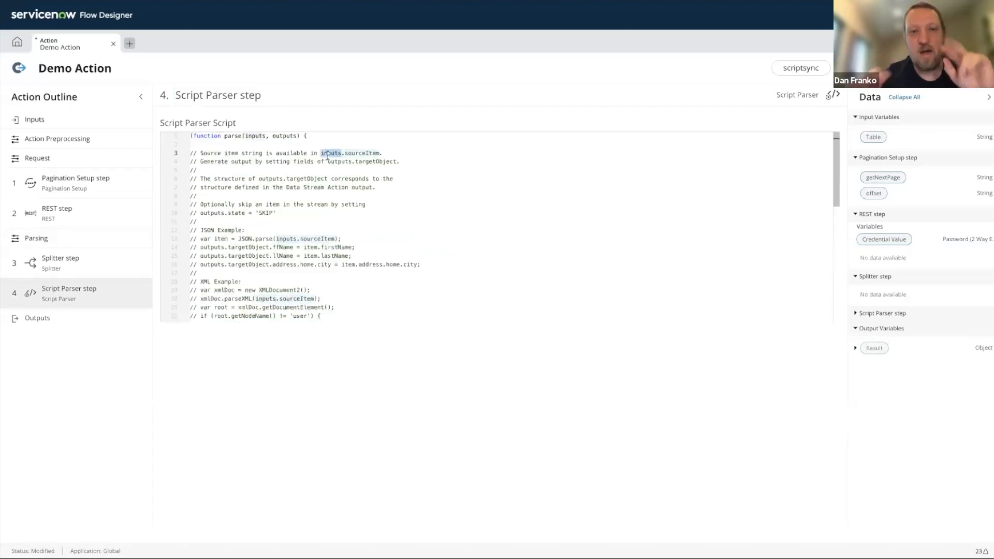
left_click(339, 153)
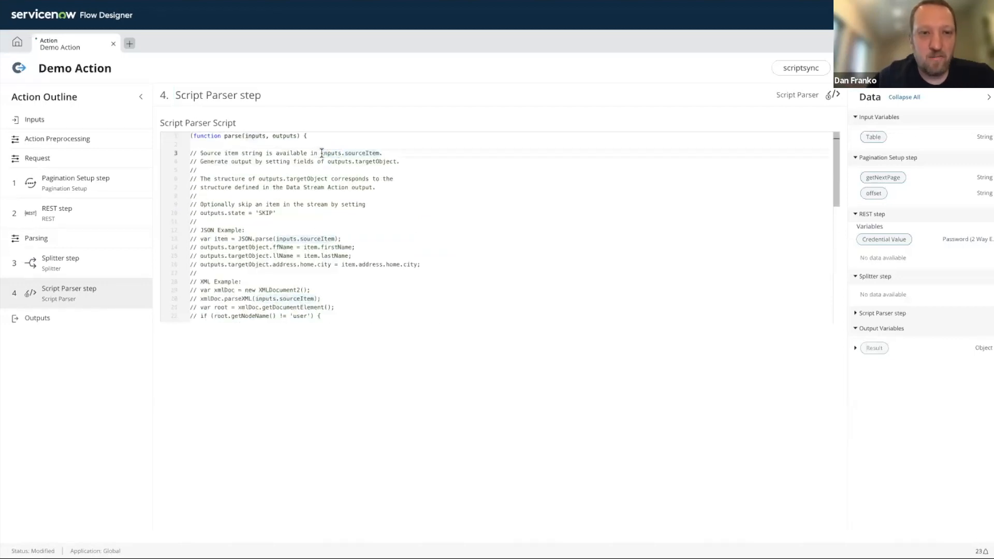
left_click_drag(320, 153, 400, 162)
scroll(408, 206, "down", 5)
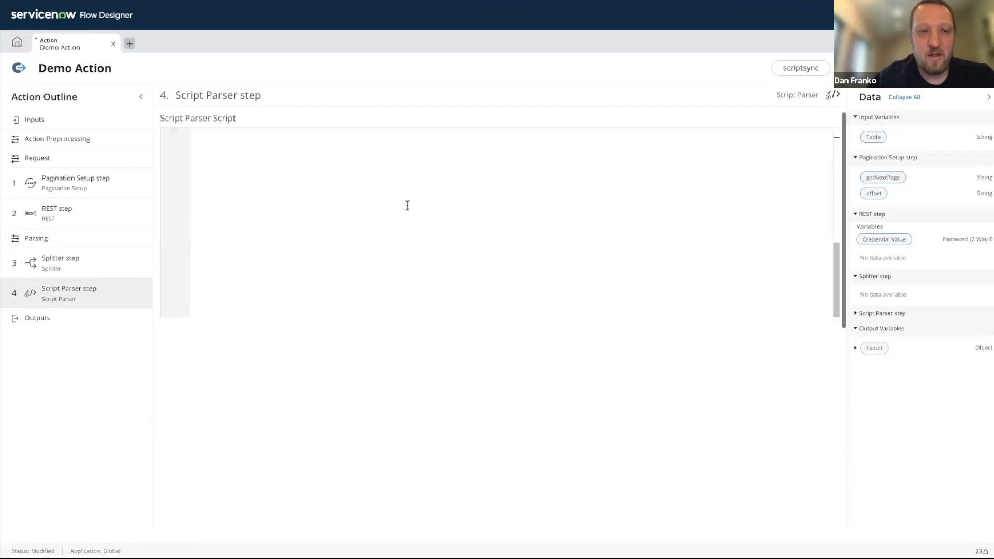
scroll(408, 206, "up", 3)
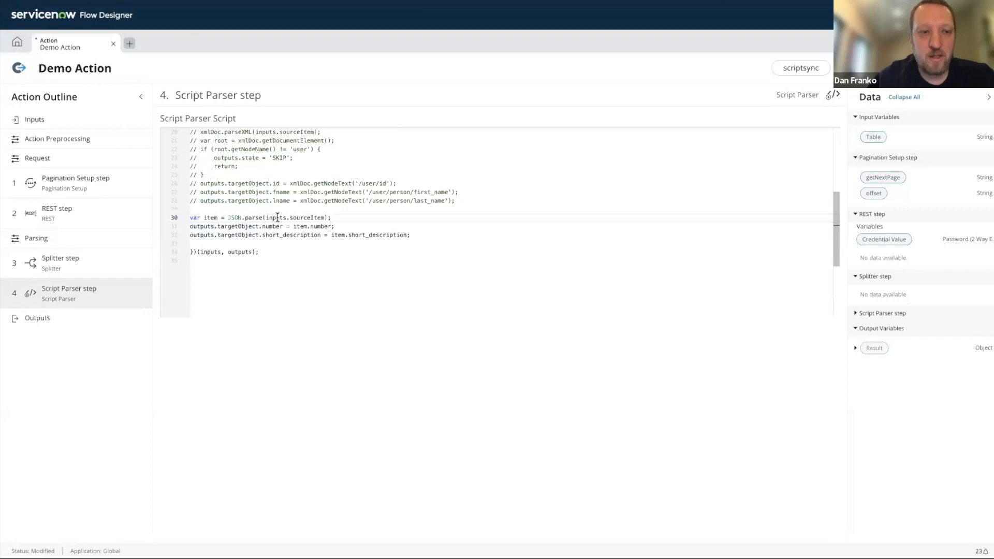
- Compare the action outputs with the number and short_description assignments to outputs.targetObject in the parser script
left_click(73, 314)
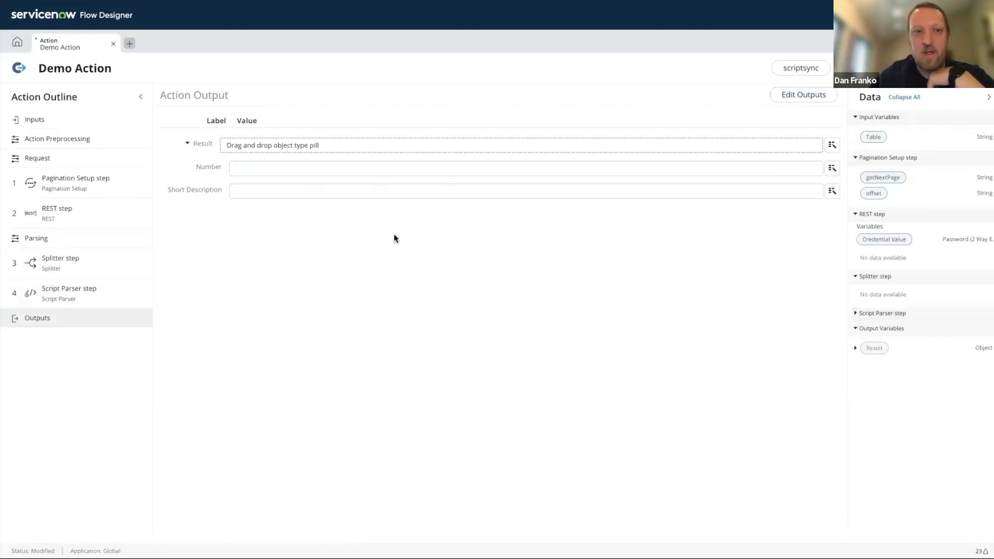
left_click(62, 295)
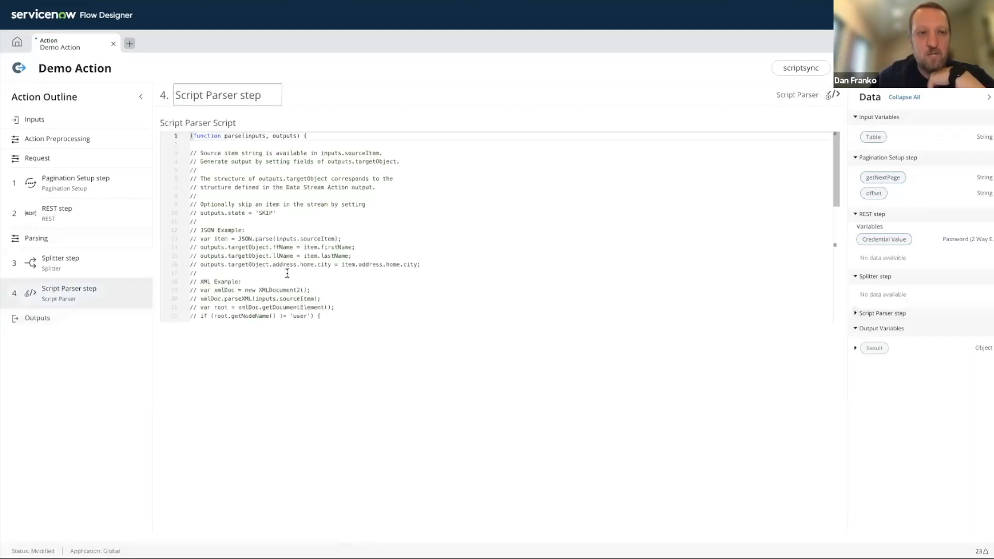
scroll(280, 274, "down", 4)
left_click_drag(410, 217, 190, 199)
left_click(246, 210)
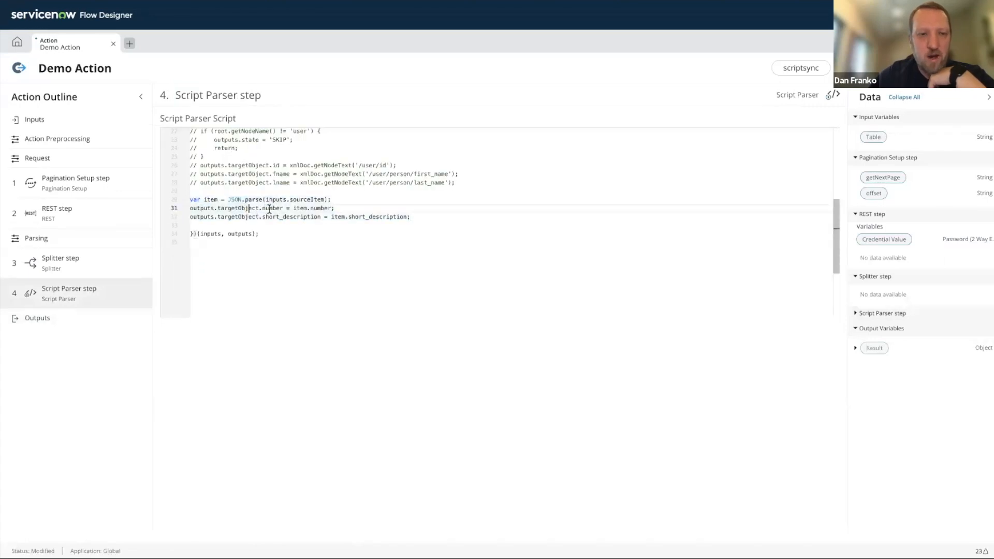
double_click(272, 208)
double_click(292, 217)
- Open the action outputs in edit mode and inspect the Short Description field under the Result object
left_click(60, 326)
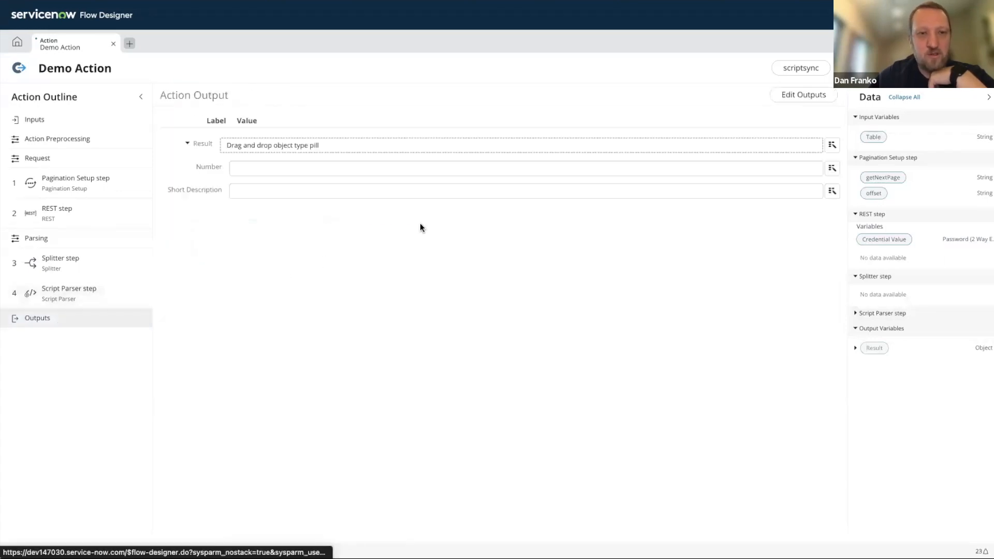
left_click(826, 99)
left_click(194, 198)
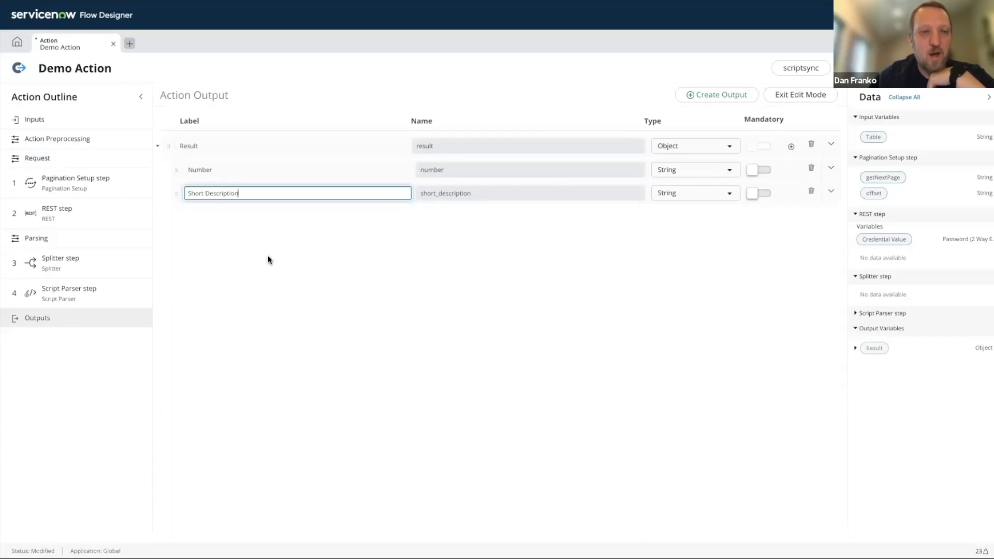
- Recheck the Script Parser script and expand the advanced options of the Number output
left_click(95, 288)
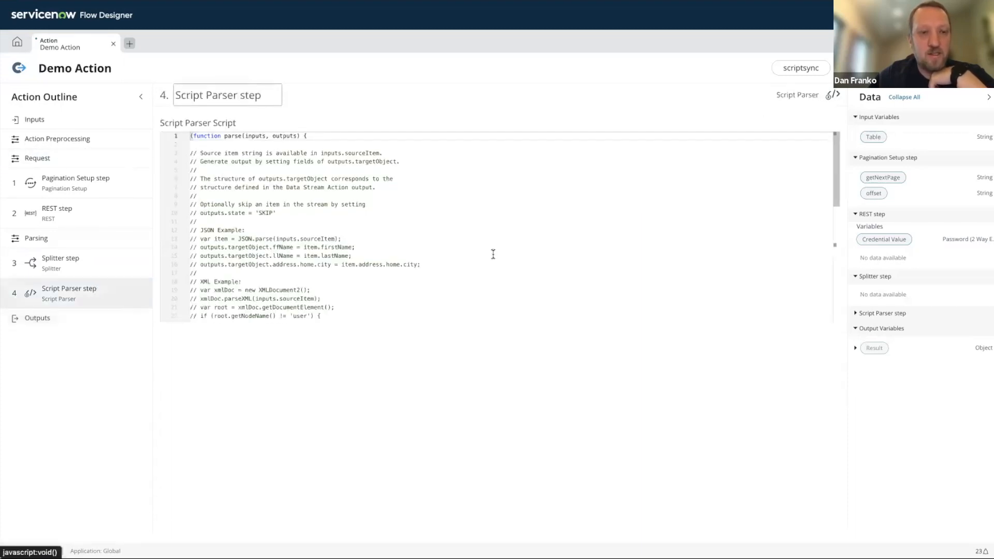
scroll(492, 253, "down", 5)
left_click(47, 318)
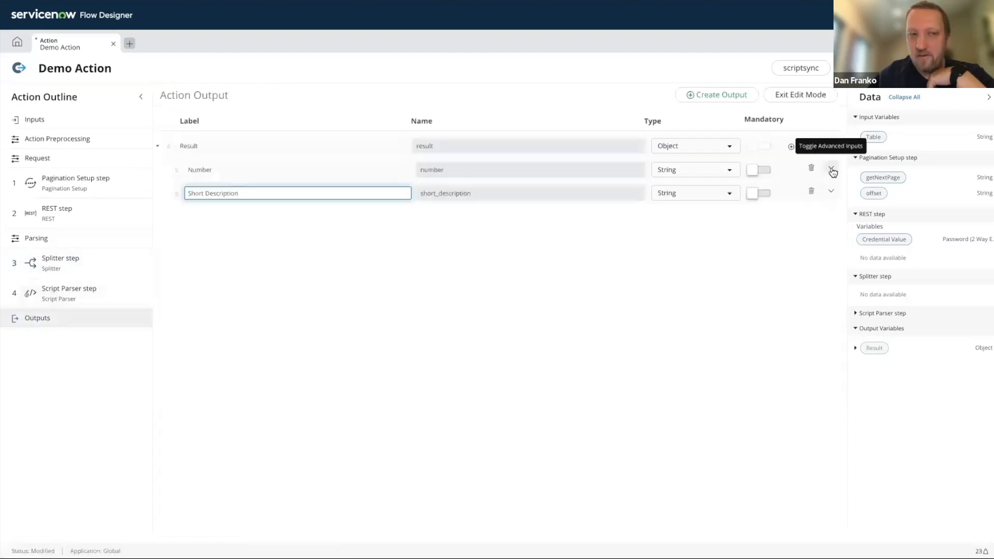
left_click(830, 169)
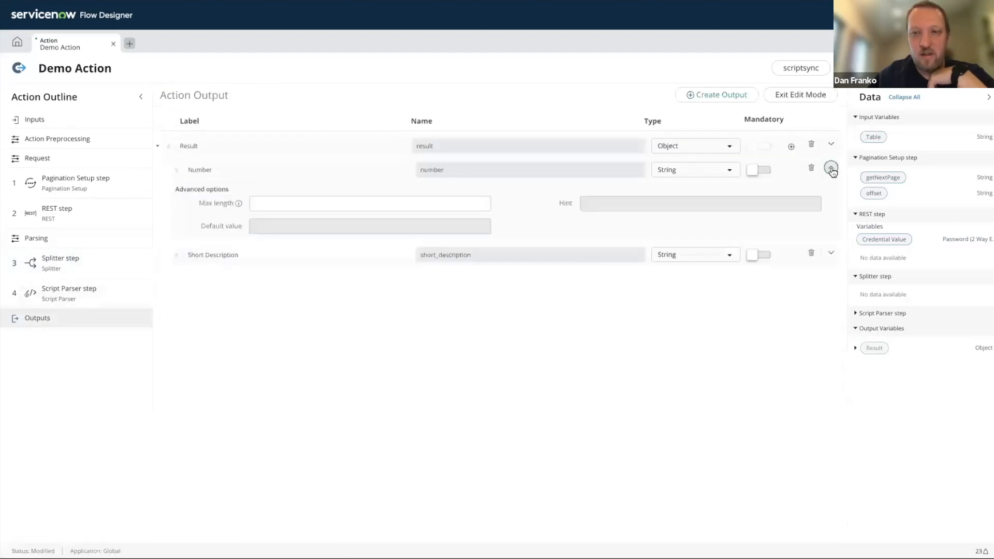
- Expand the Short Description output's advanced options and run a test of the action with the Table input set to incident
left_click(831, 253)
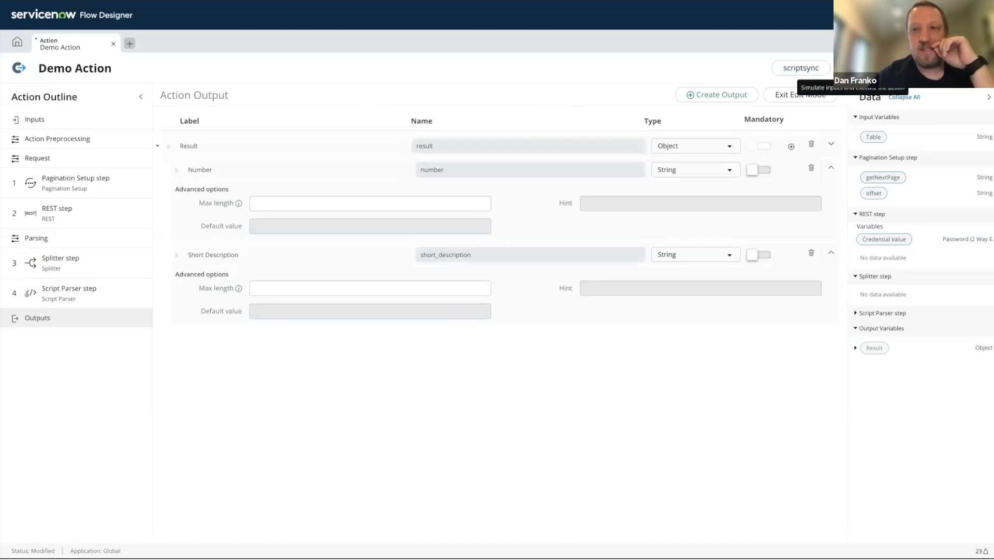
left_click(853, 67)
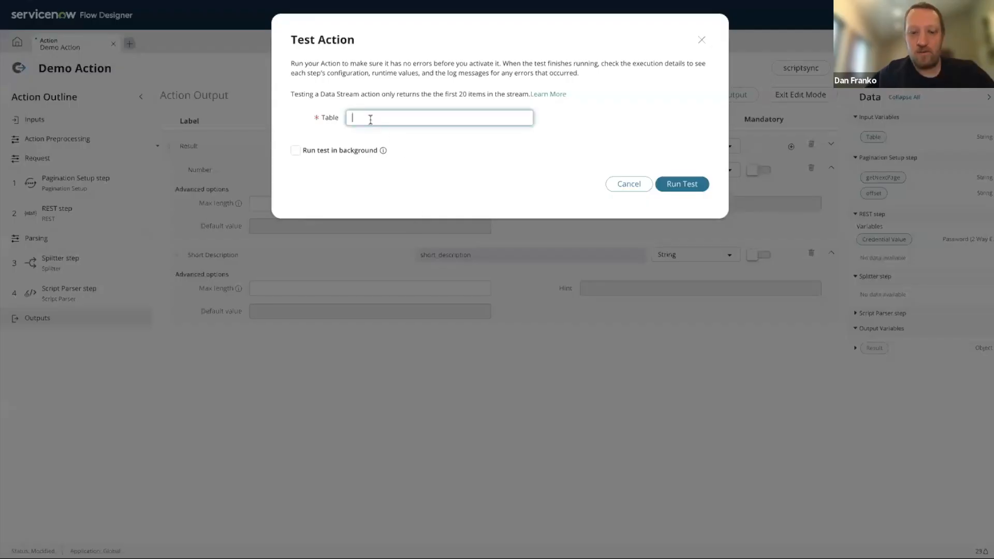
type("incident")
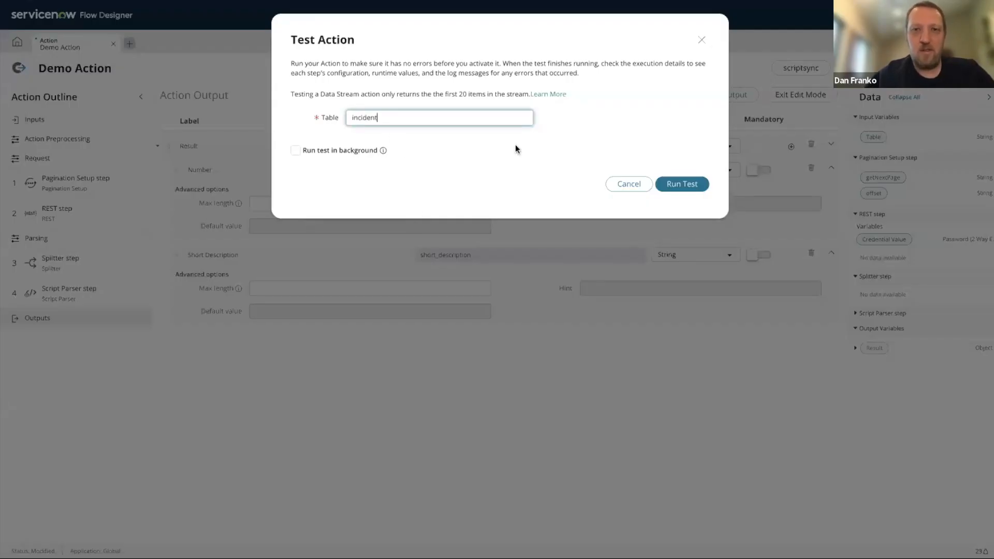
left_click(669, 184)
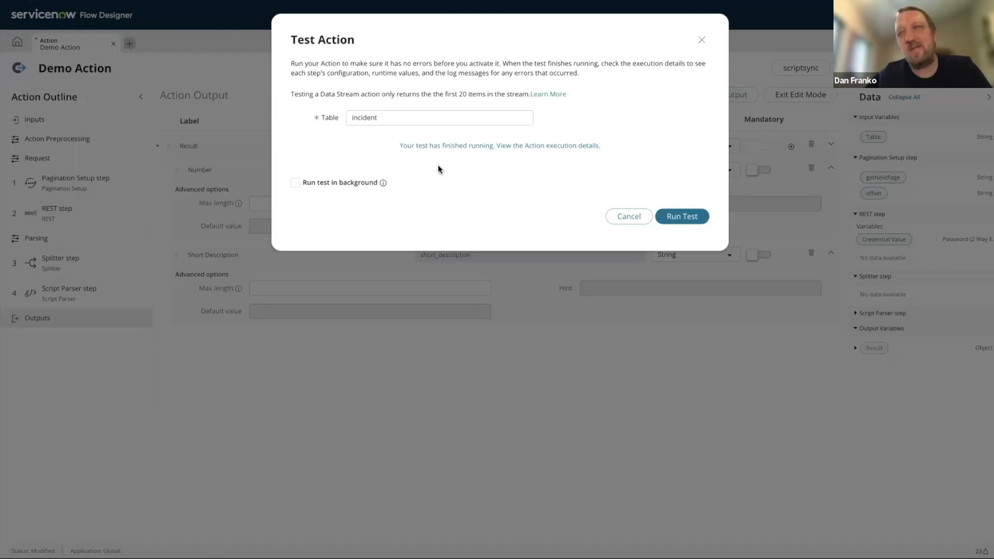
- Open the test's execution details and read the number and short_description values in the Data Stream's Output Items
left_click(458, 147)
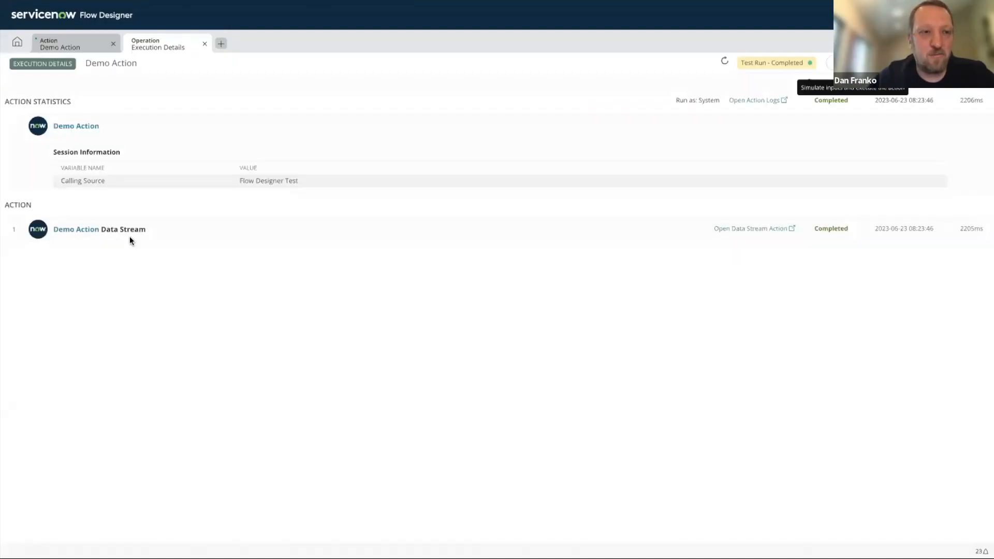
left_click(80, 229)
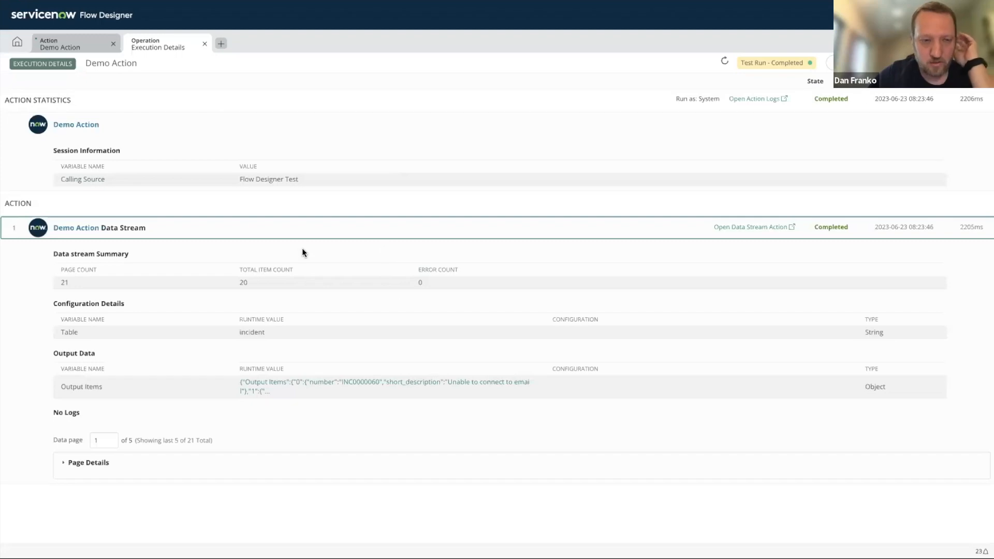
left_click(302, 382)
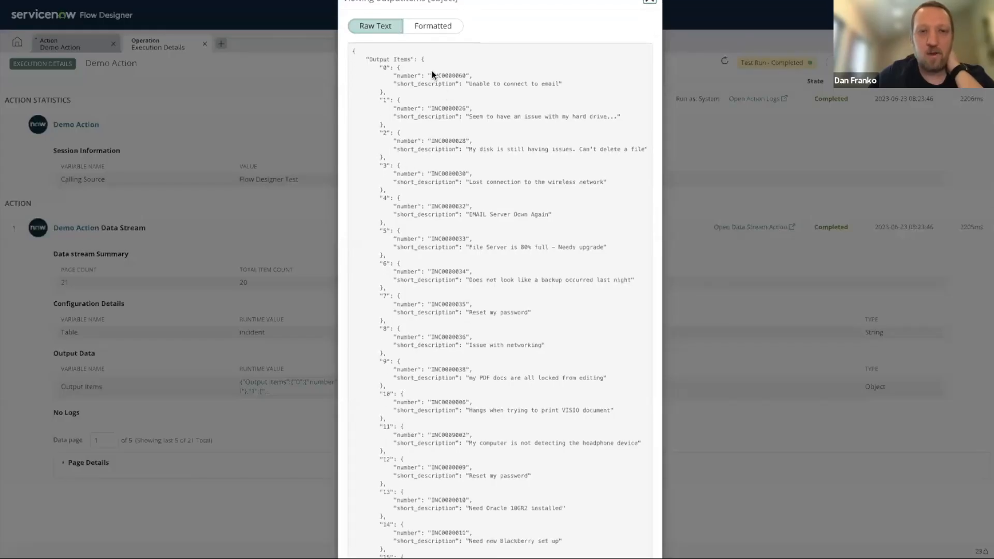
left_click(375, 86)
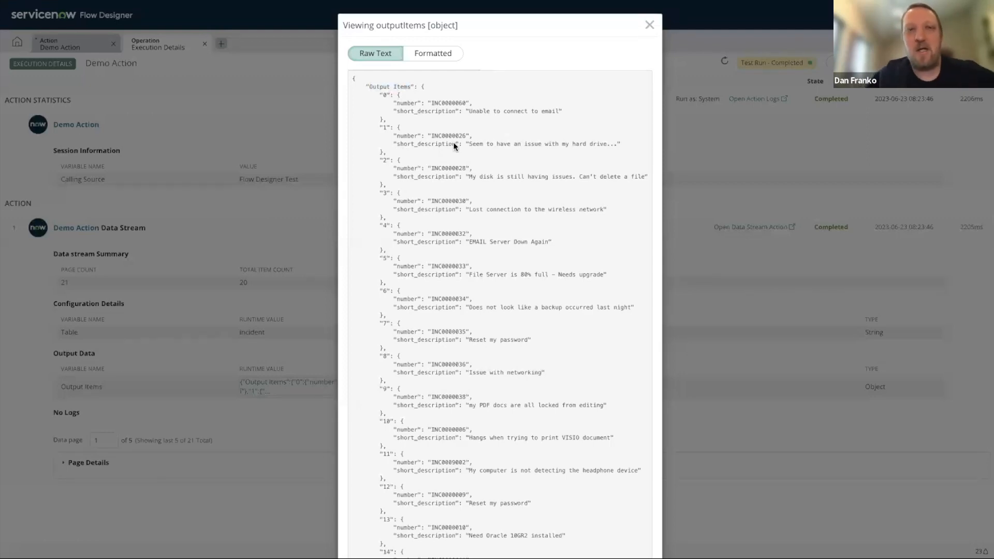
scroll(393, 95, "down", 2)
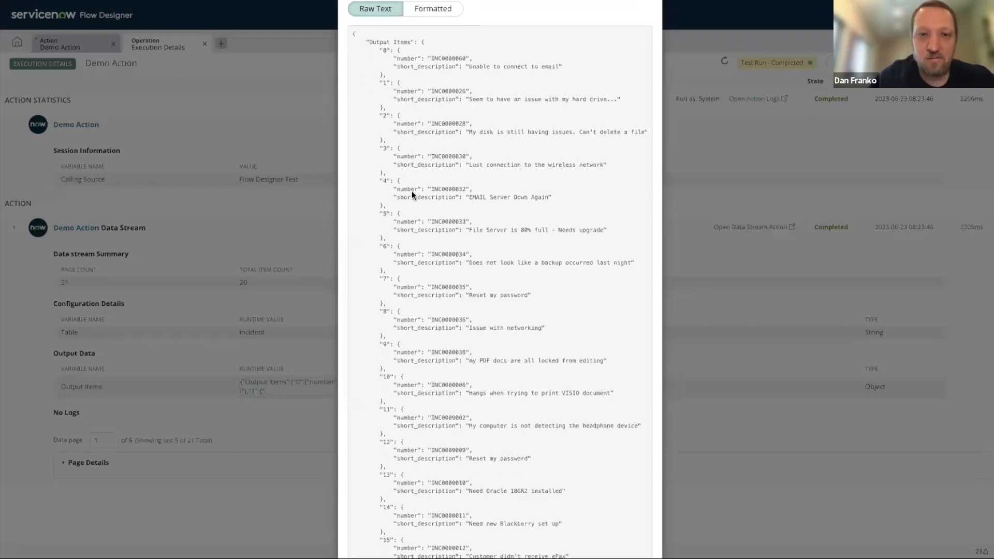
scroll(477, 154, "down", 5)
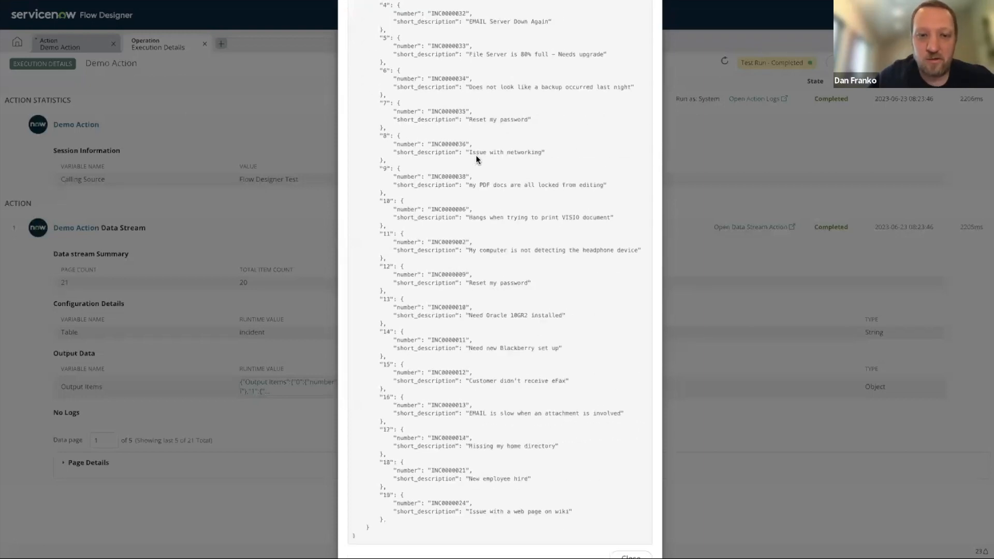
scroll(476, 154, "up", 10)
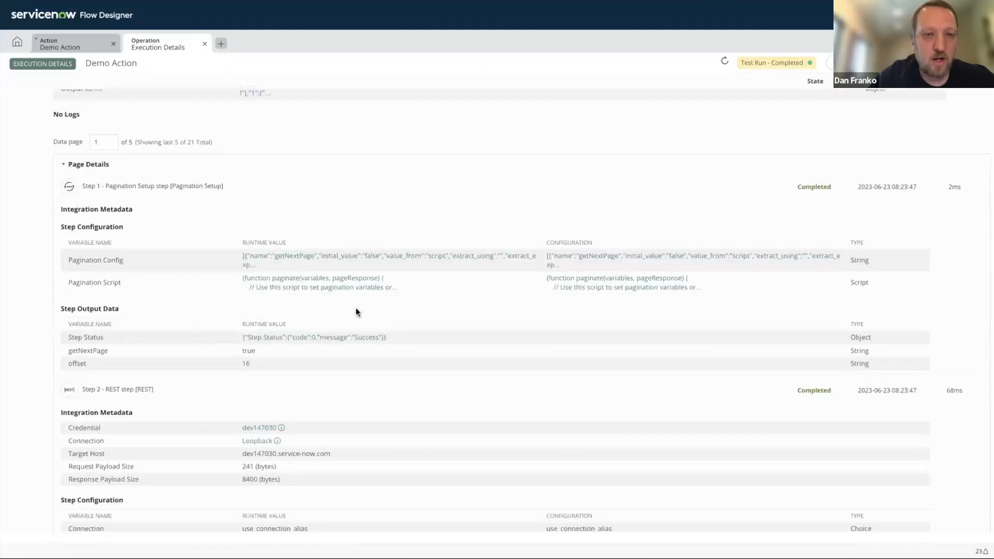
- Examine the page details of the test run, from the Pagination Setup step through the Script Parser step
scroll(355, 312, "down", 1)
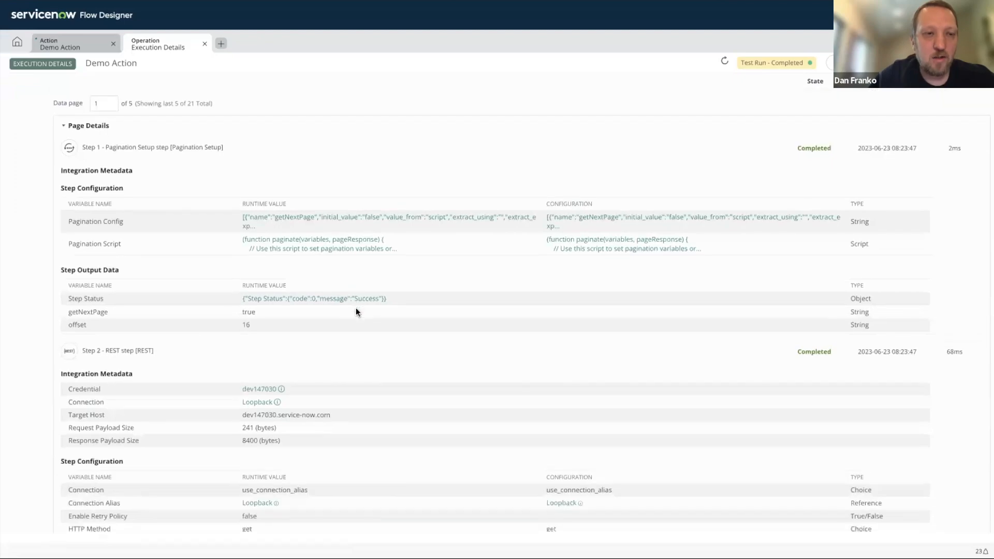
scroll(315, 238, "down", 1)
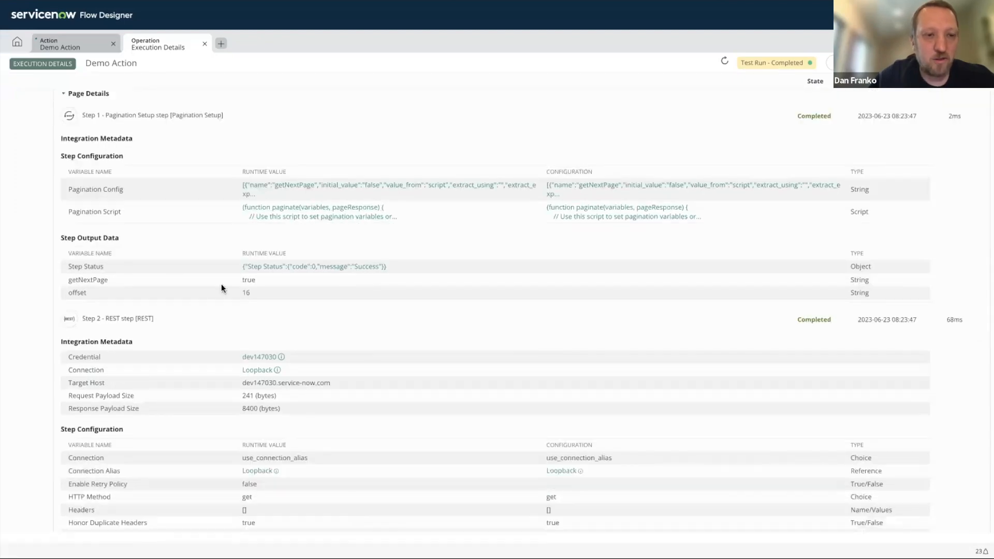
scroll(355, 255, "down", 4)
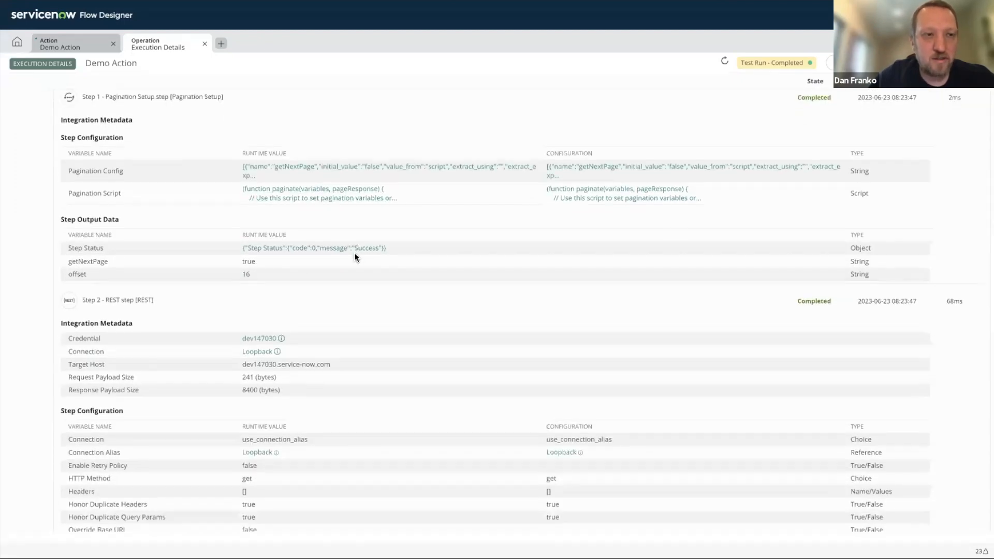
scroll(354, 253, "down", 5)
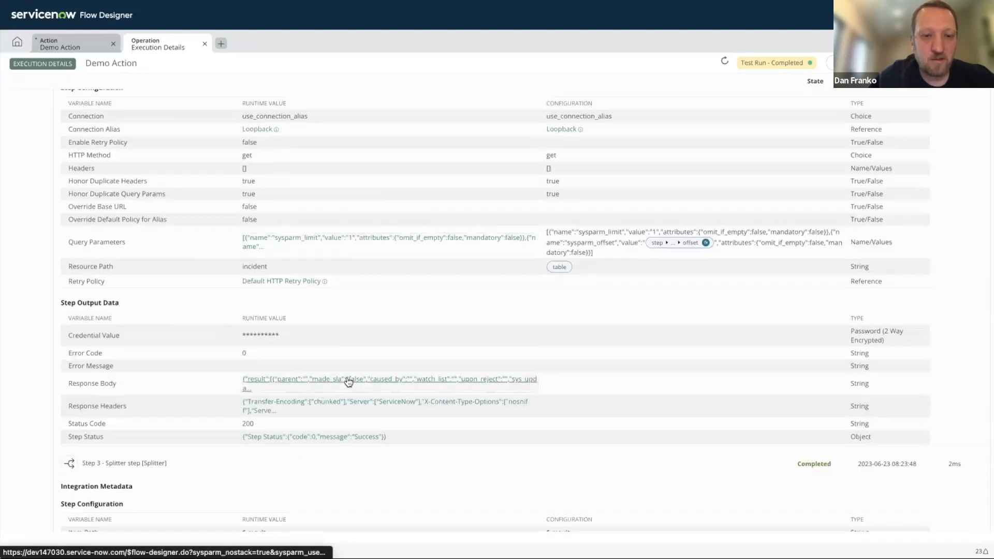
scroll(375, 292, "down", 3)
scroll(375, 294, "down", 5)
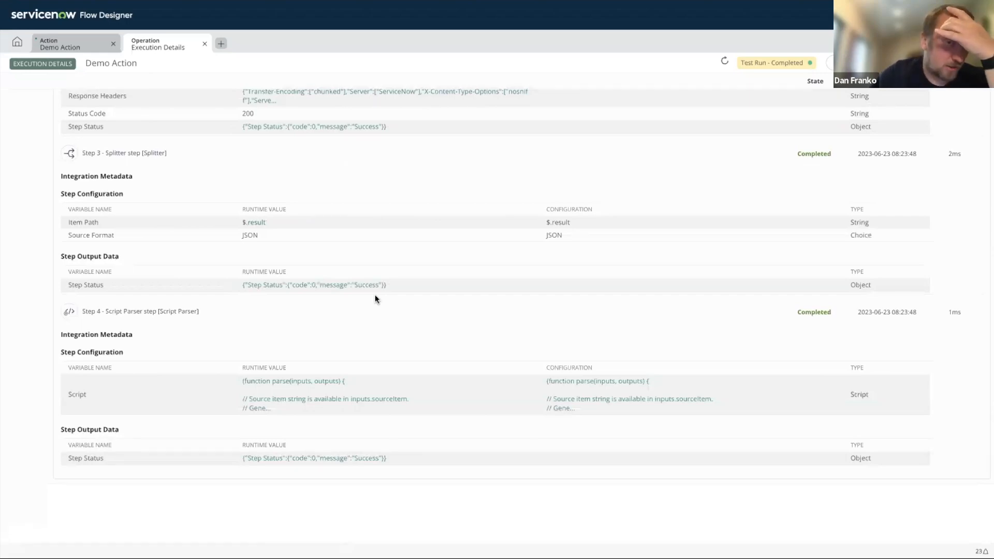
- Recheck the REST, Splitter and Script Parser step configurations and outputs, and return to the data stream summary
scroll(375, 294, "up", 6)
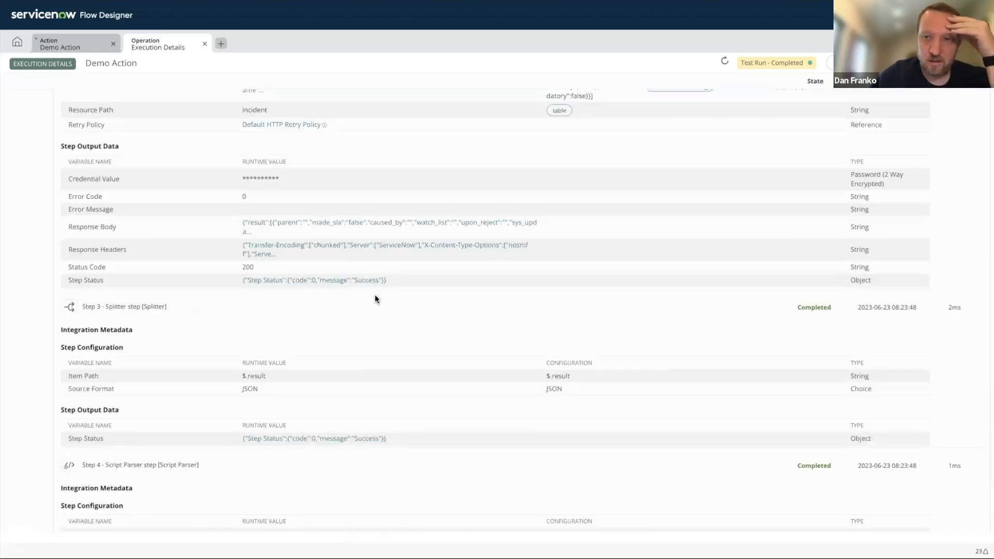
scroll(375, 297, "down", 4)
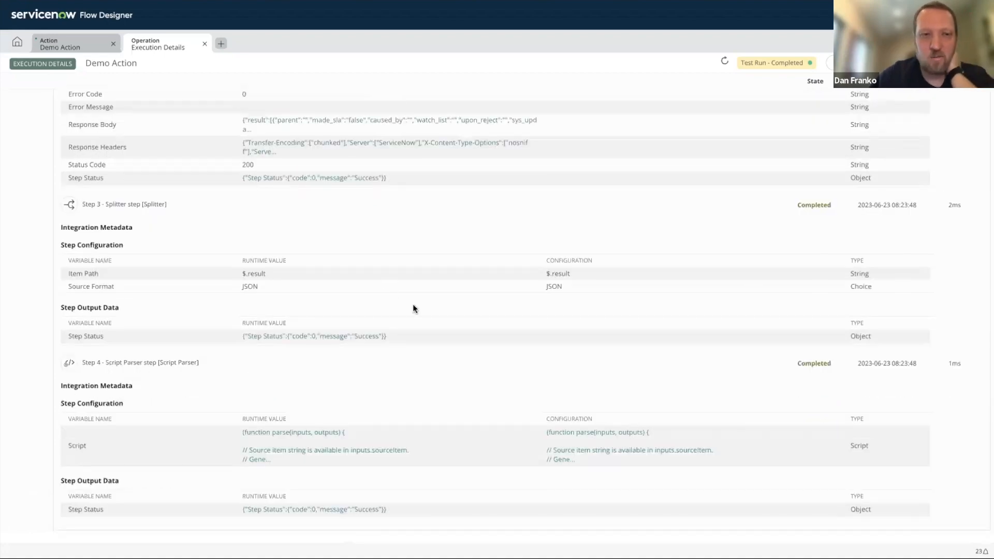
scroll(412, 304, "up", 7)
scroll(389, 261, "up", 1)
scroll(357, 247, "down", 3)
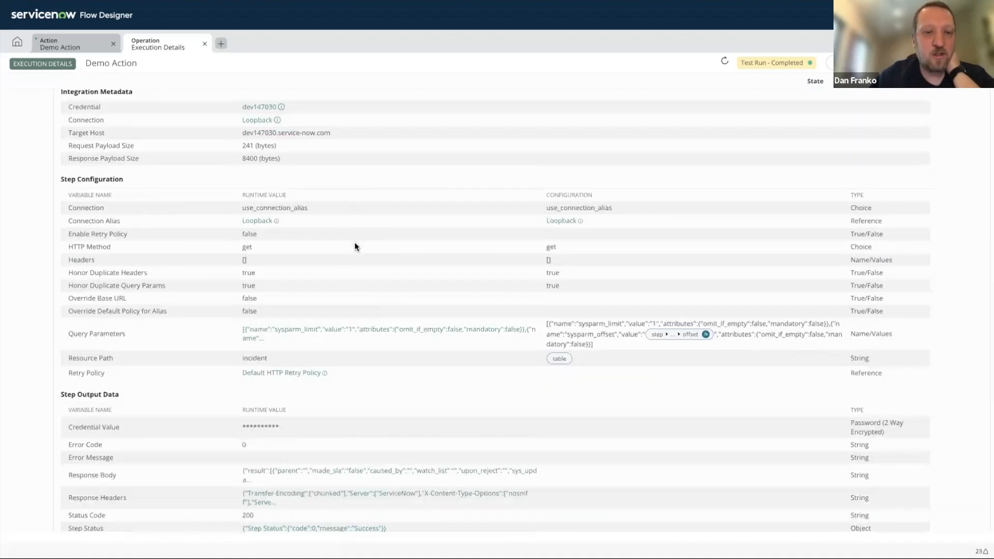
scroll(355, 247, "down", 6)
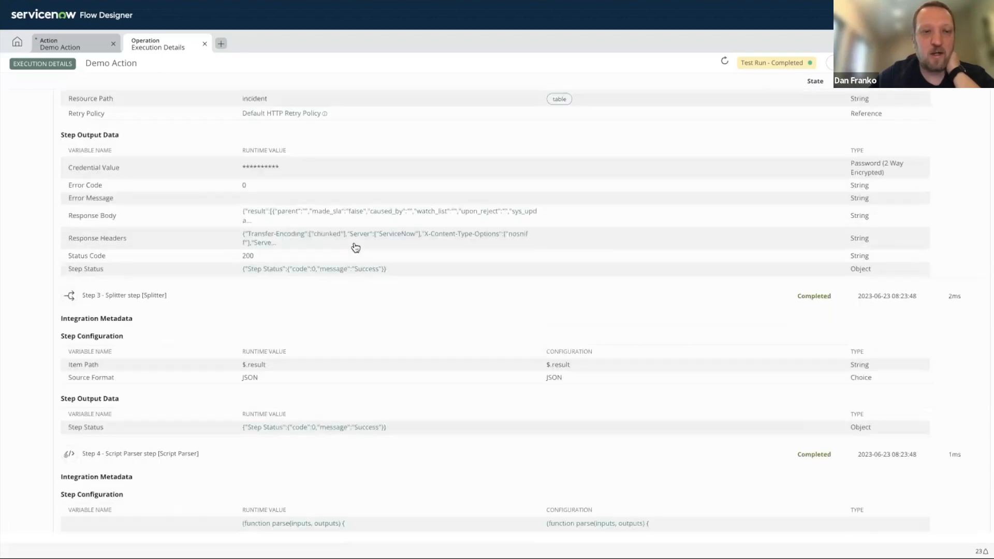
scroll(354, 246, "down", 1)
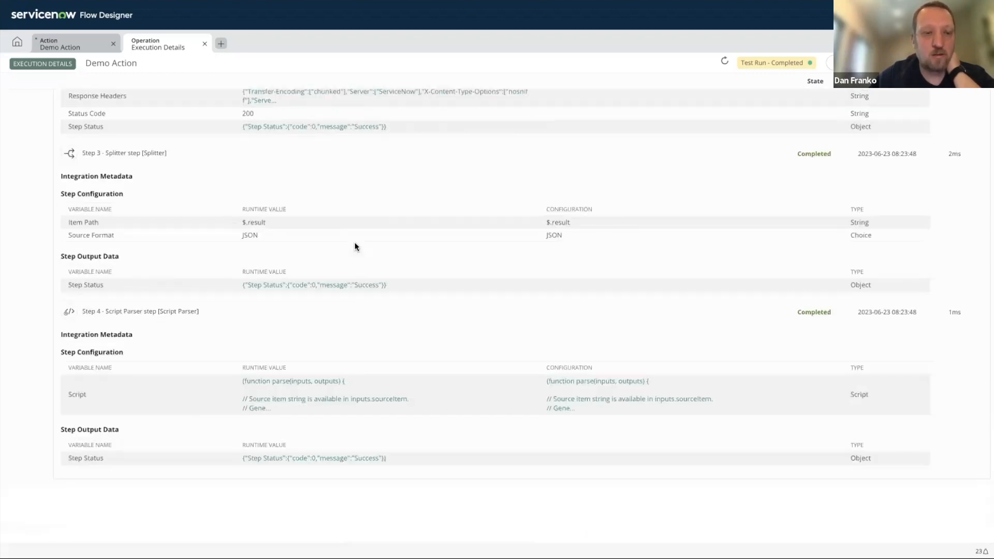
scroll(354, 246, "up", 20)
scroll(354, 247, "up", 2)
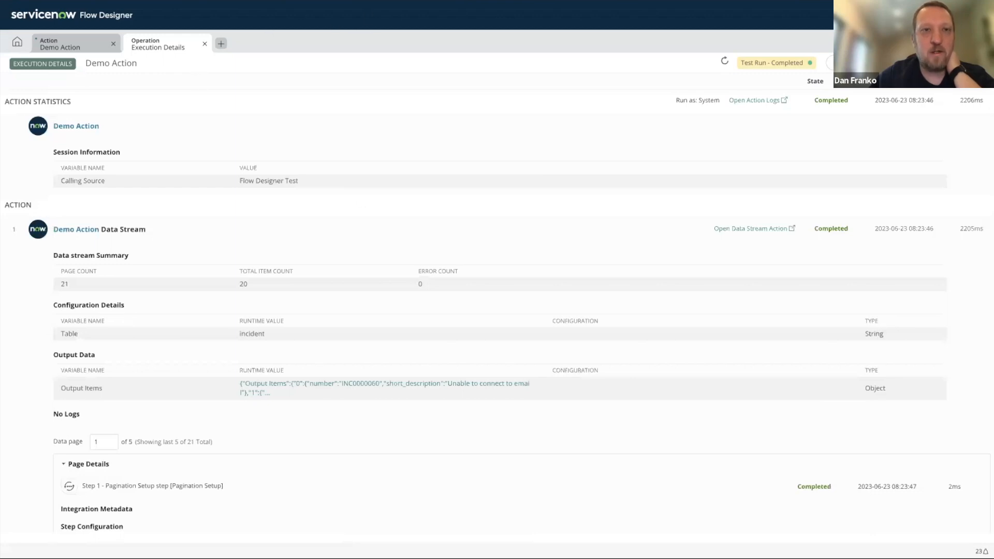
- Switch to the Demo Action data source and load all of its records
left_click(399, 0)
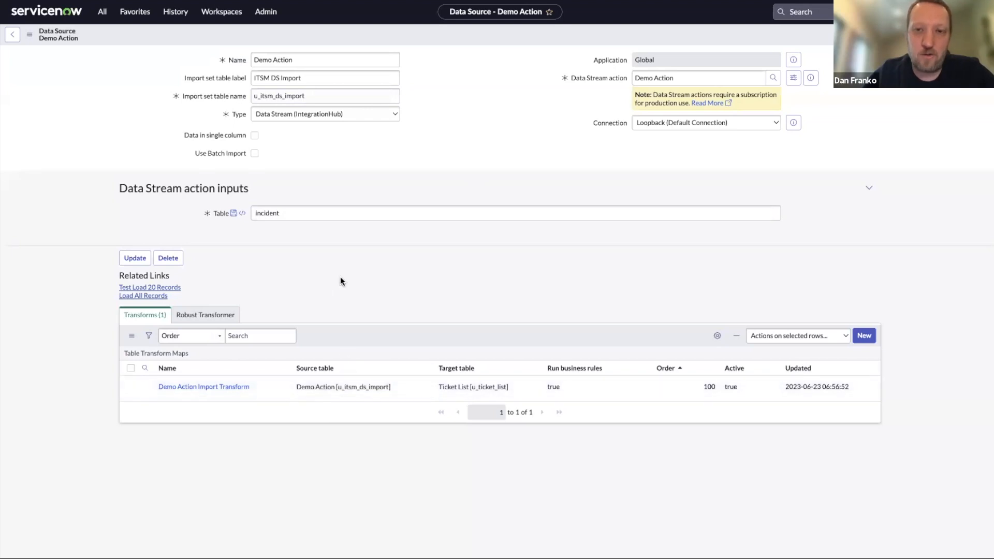
left_click(134, 298)
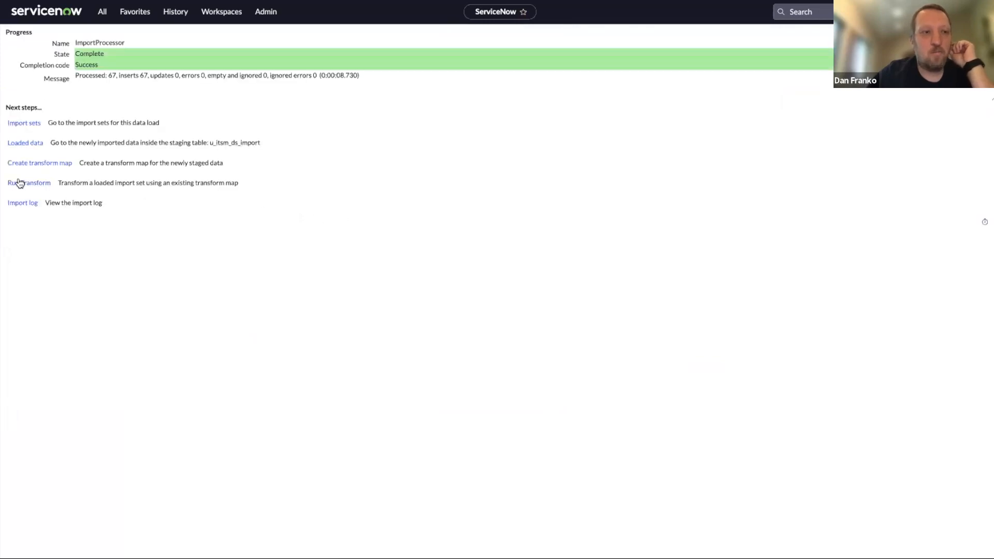
- Run the transform on the loaded import set and view the second page of records in Ticket Lists
left_click(31, 183)
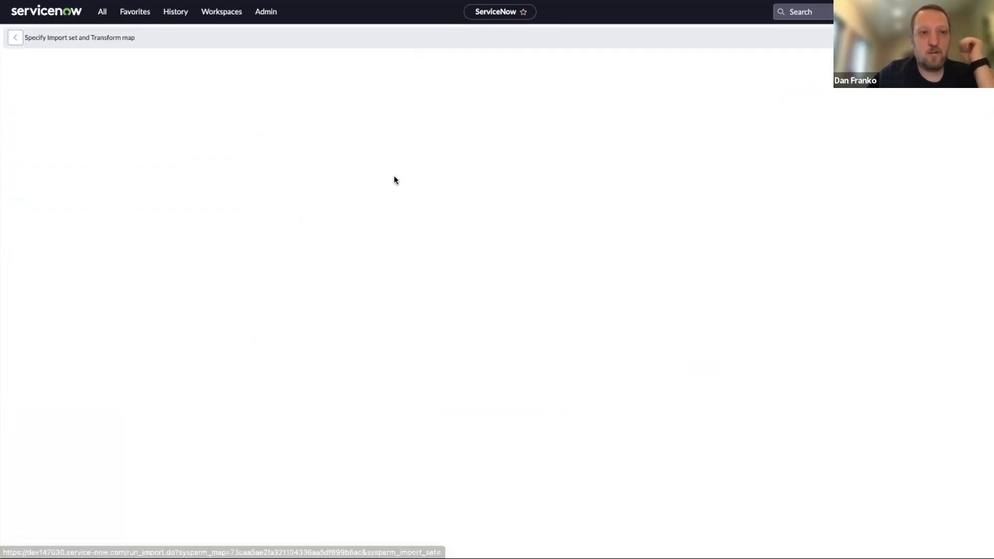
left_click(37, 209)
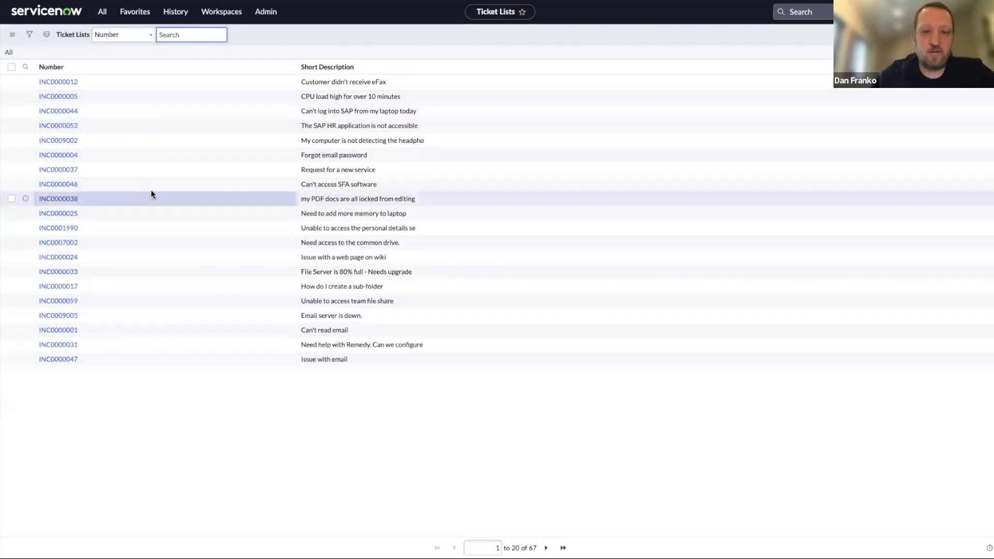
left_click(546, 548)
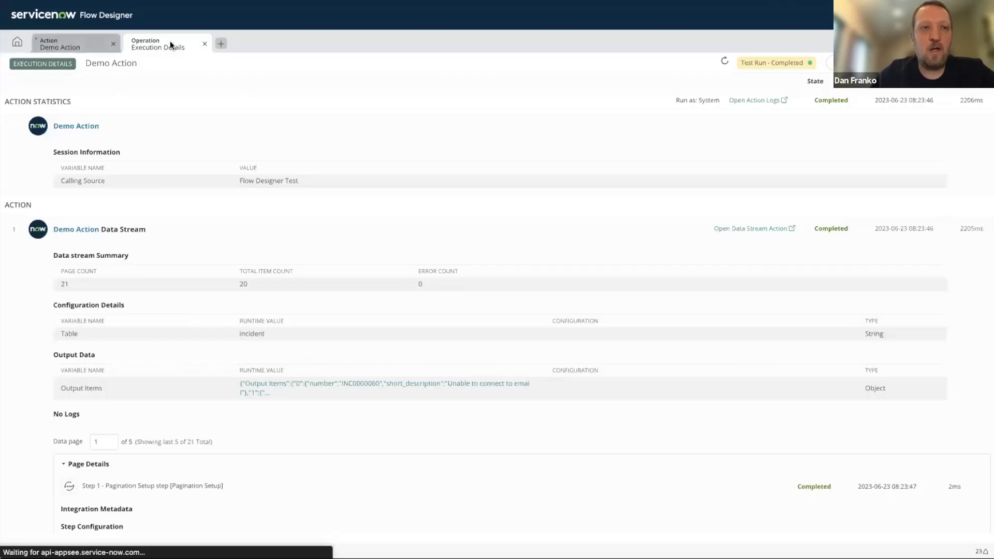
left_click(77, 43)
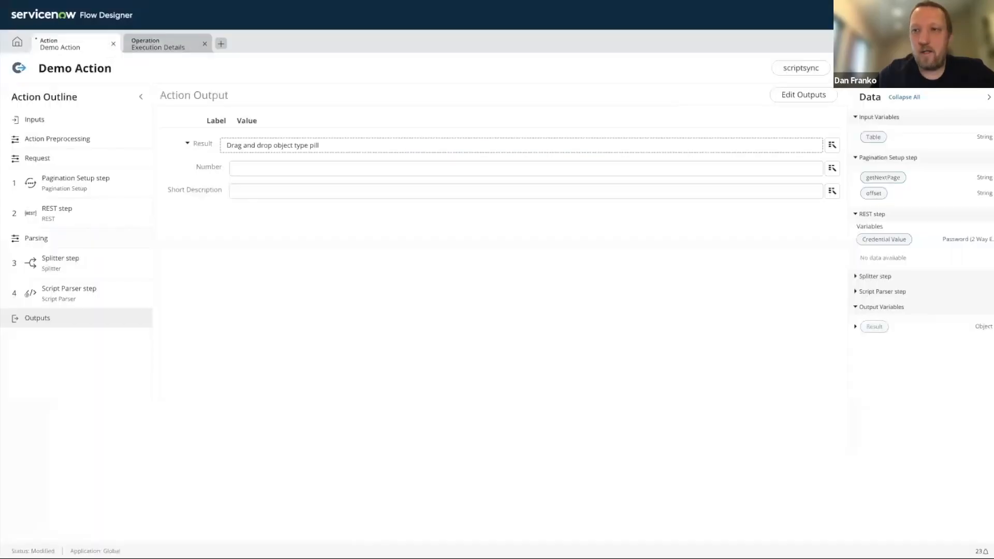
left_click(977, 67)
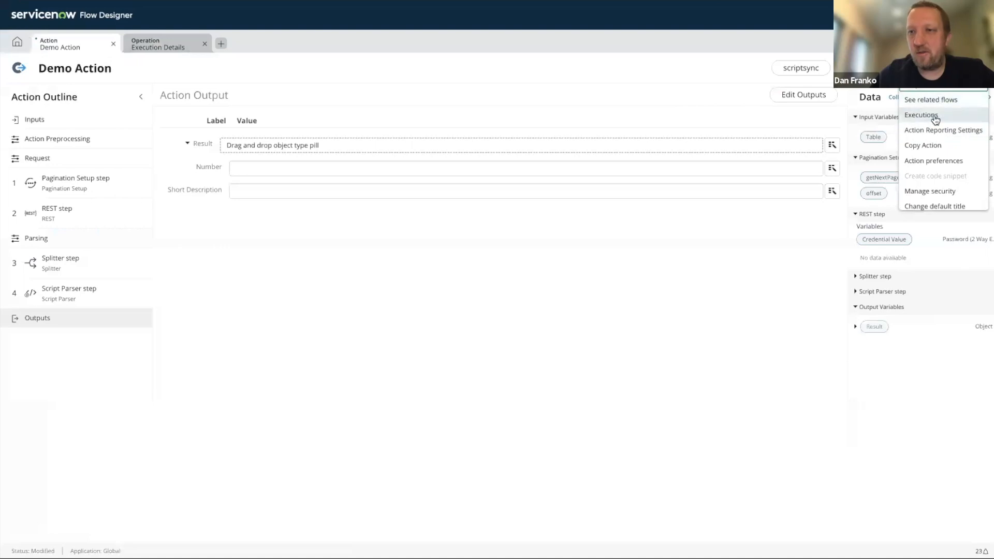
left_click(935, 117)
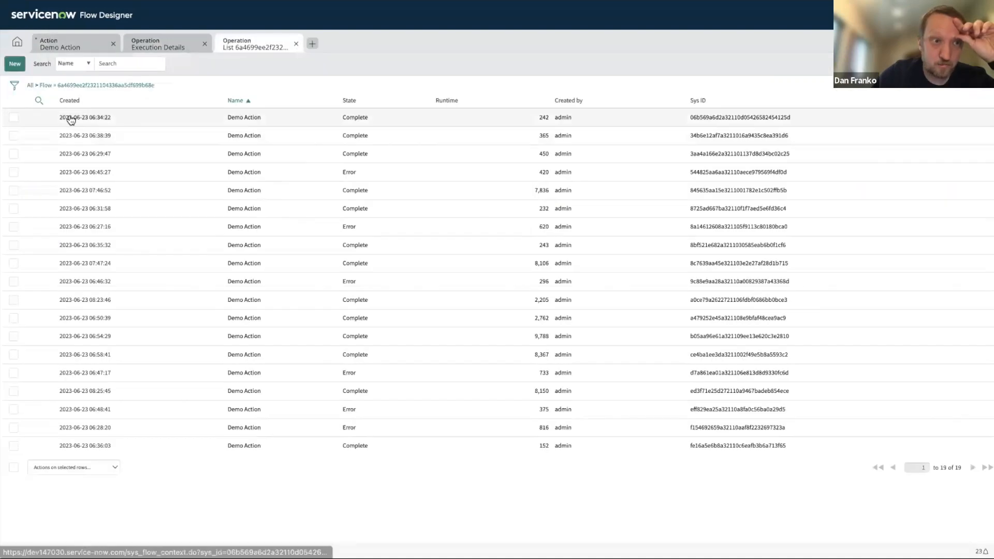
left_click(71, 119)
- Check the data source run's total item count, output data, preprocess inputs and data page information
left_click_drag(249, 243, 237, 247)
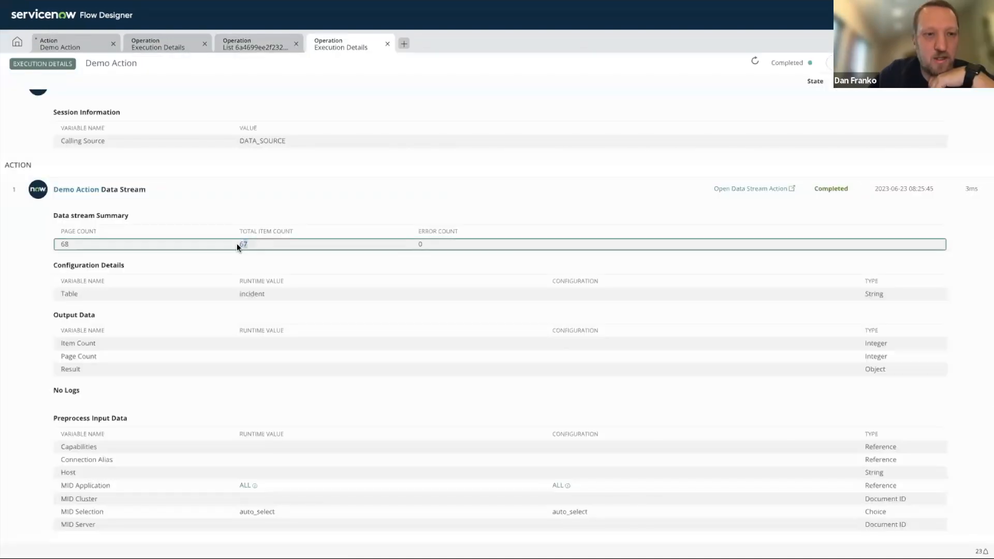
scroll(284, 245, "down", 2)
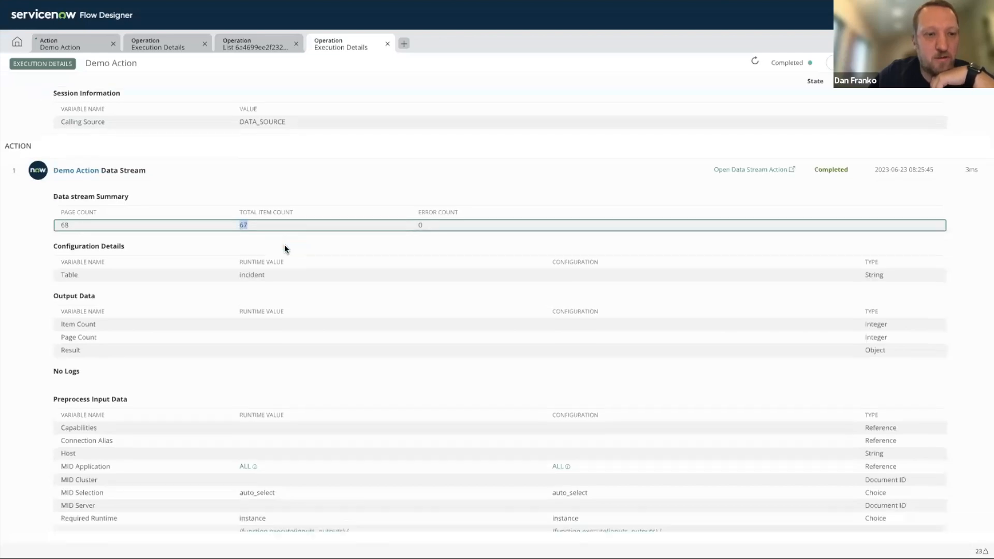
scroll(284, 248, "down", 3)
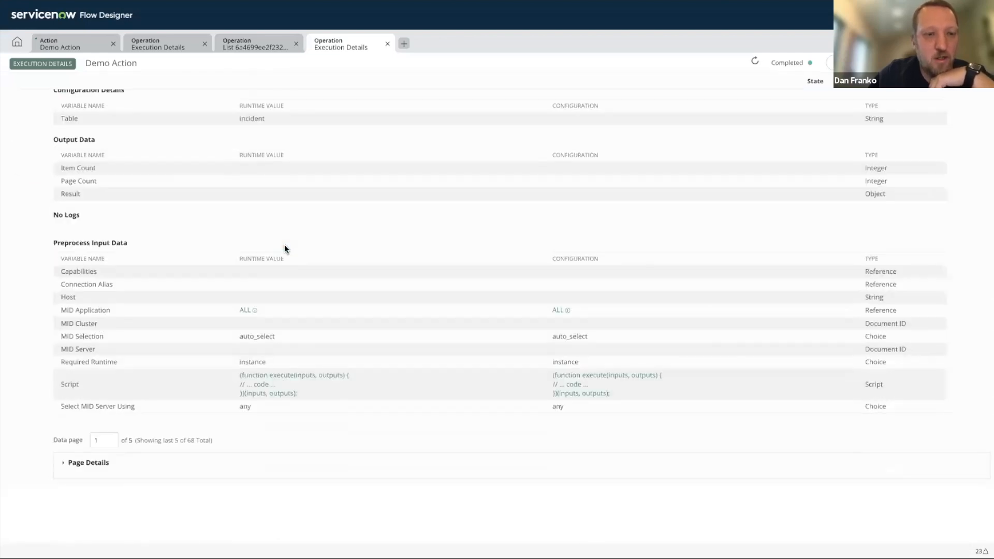
scroll(285, 248, "up", 5)
- Switch to the presentation in full screen and advance to the Known Issues and considerations slide
key("ctrl+shift+Tab")
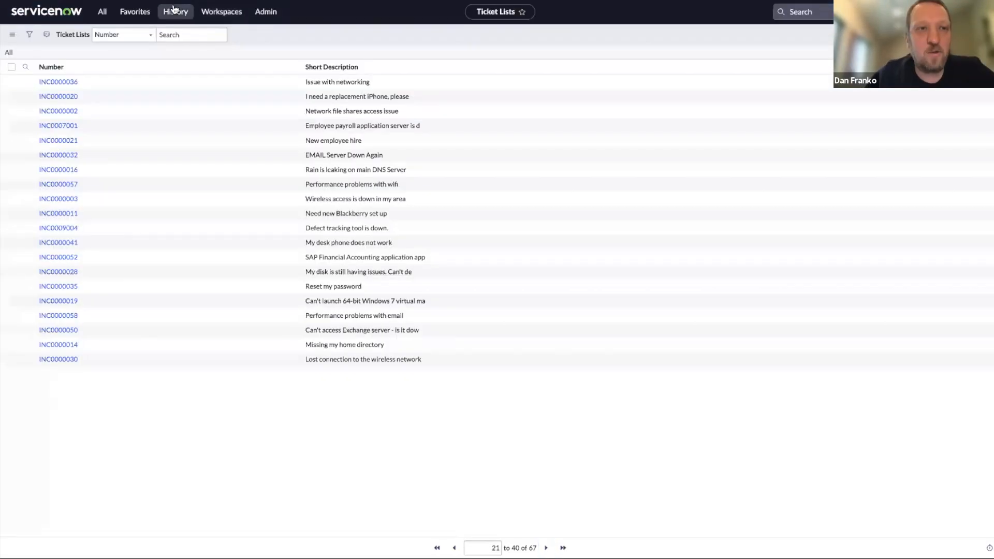
key("ctrl+shift+Tab")
key("super+Return")
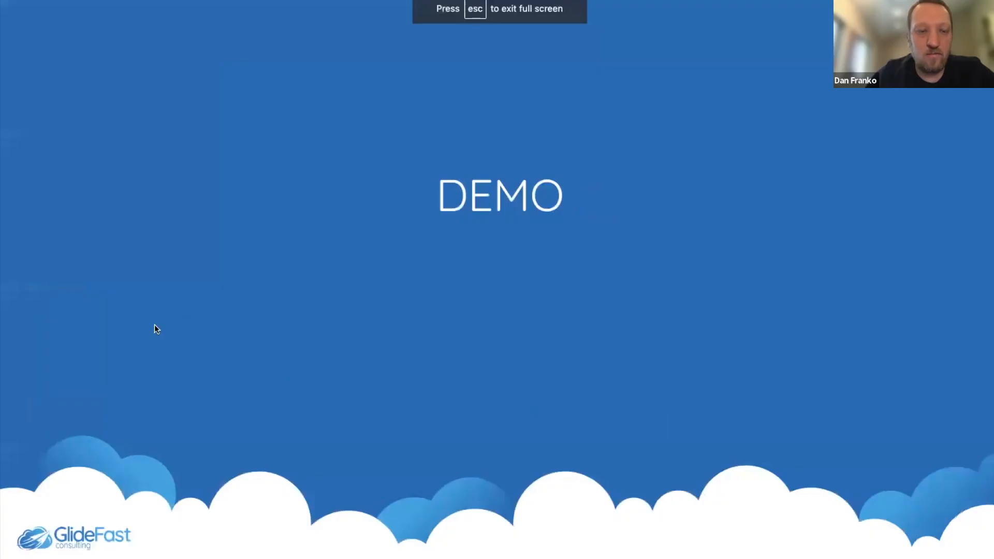
left_click(154, 324)
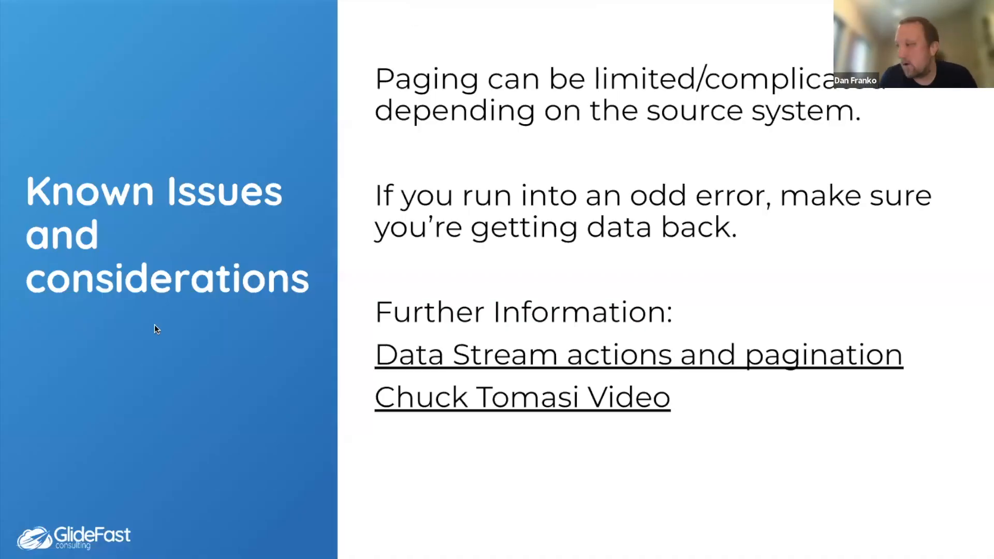